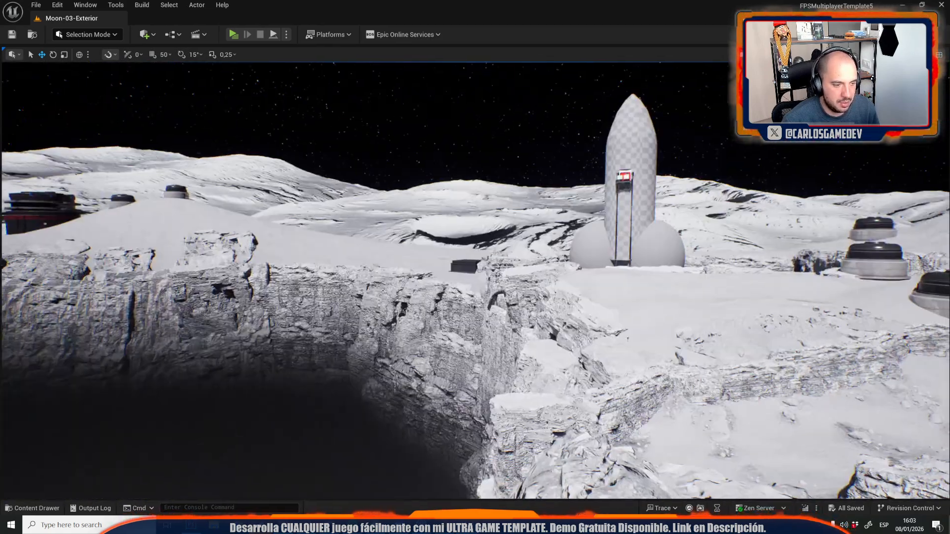
Remove the circular landing pad surface at the base of the rocket.
right_drag(475, 267, 450, 267)
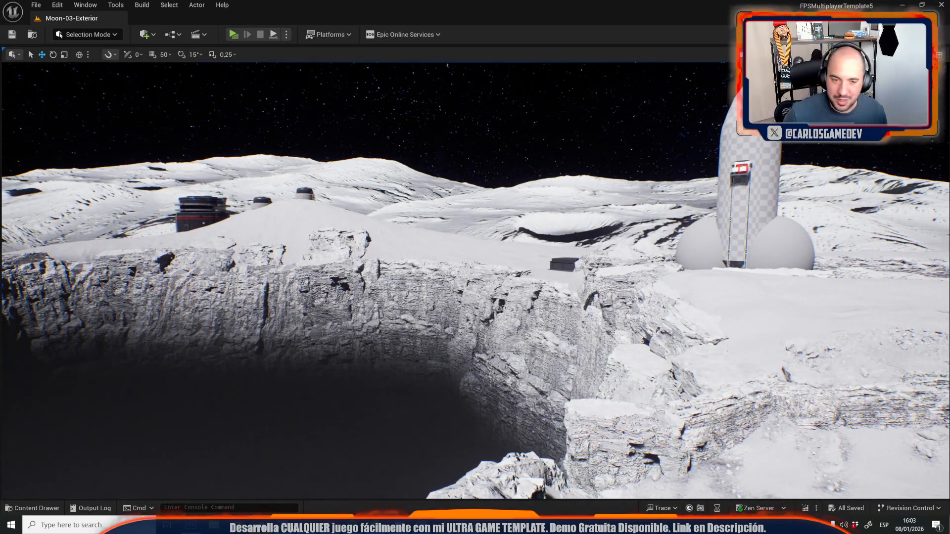
right_drag(919, 232, 948, 270)
key(w)
right_drag(476, 267, 465, 297)
key(s)
key(w)
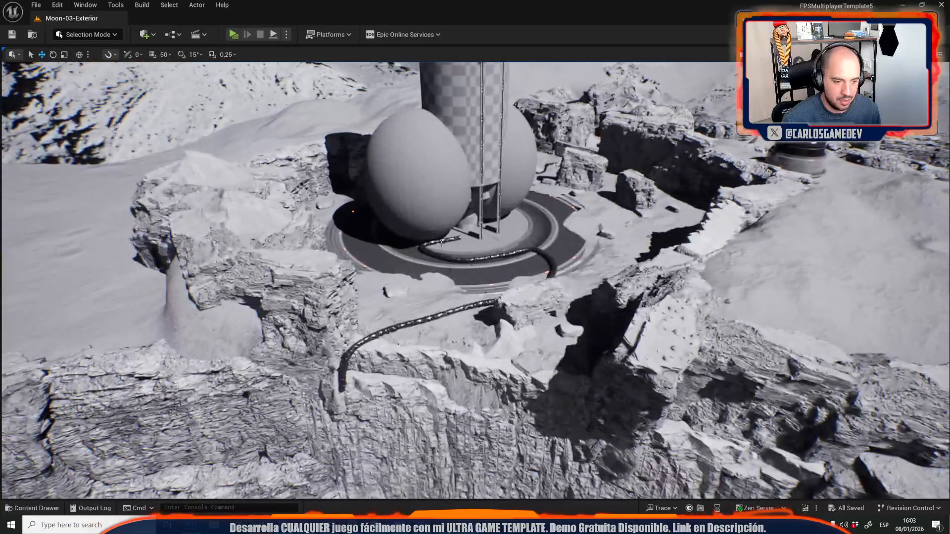
click(458, 264)
key(Delete)
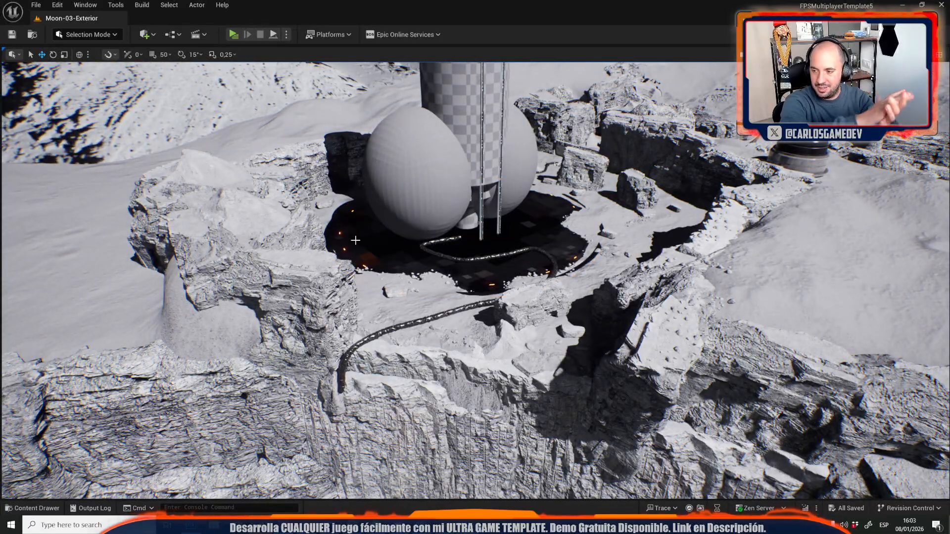
Look over the craters, cliffs and rocky ground around the crater of the lunar exterior.
right_drag(417, 237, 611, 197)
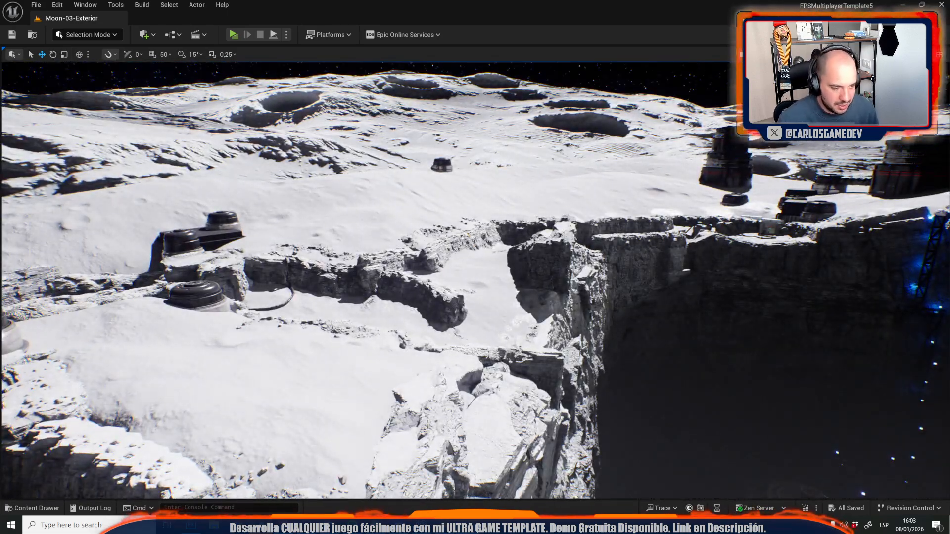
key(Delete)
right_drag(477, 235, 559, 186)
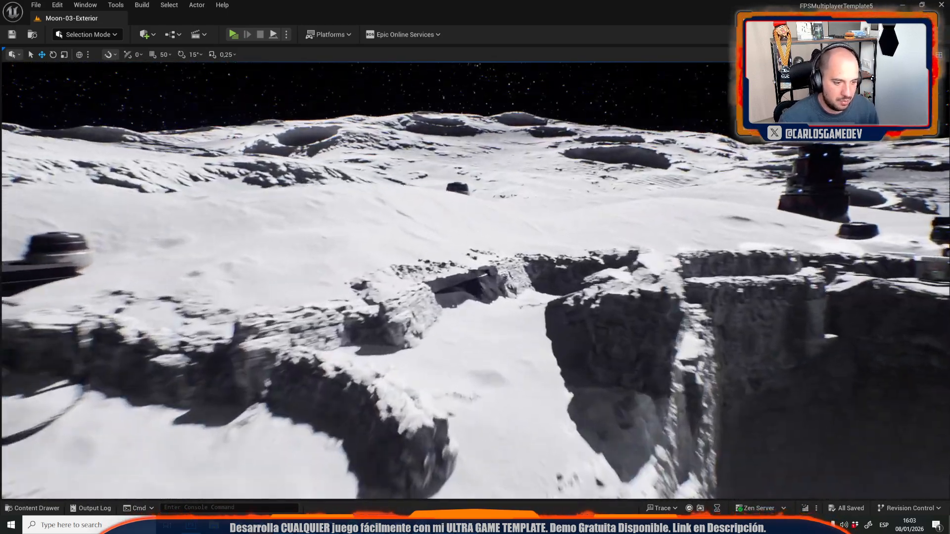
right_drag(477, 234, 425, 213)
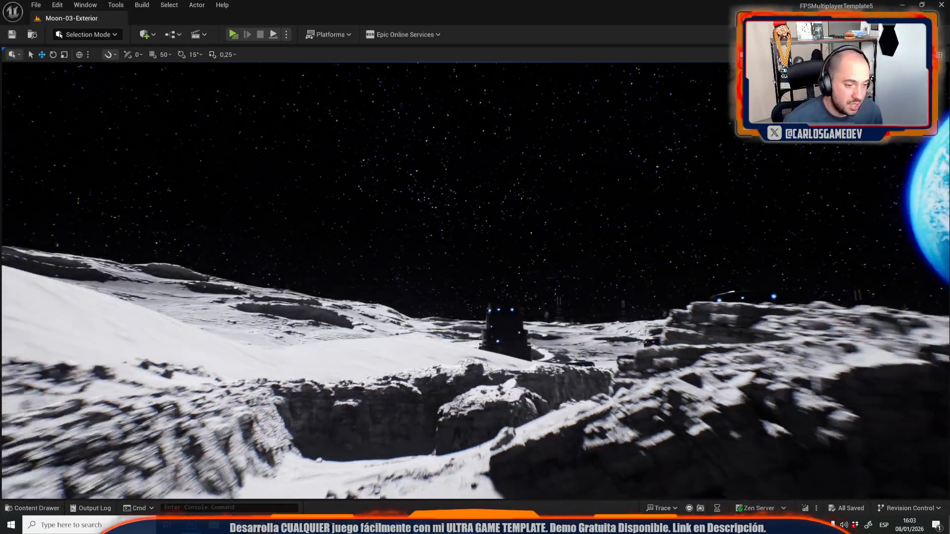
right_drag(476, 234, 277, 267)
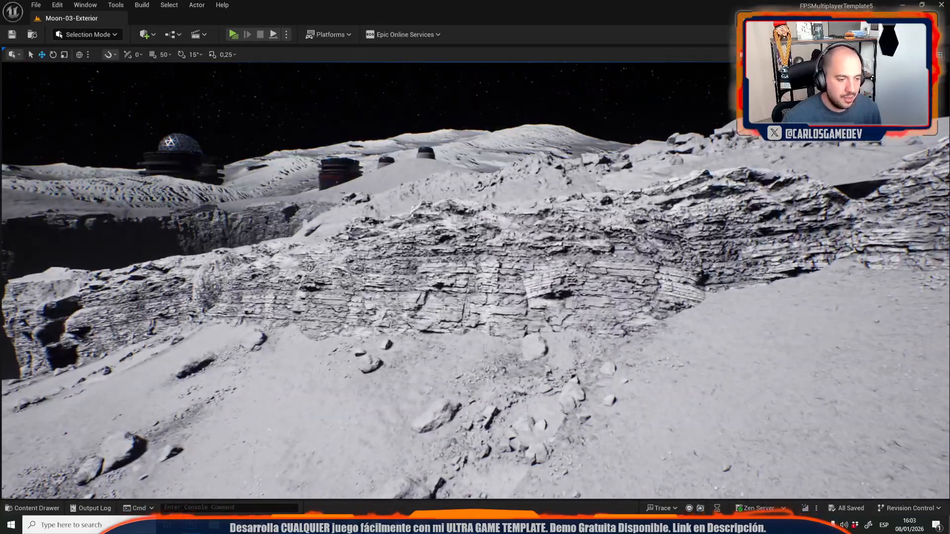
right_drag(475, 280, 384, 263)
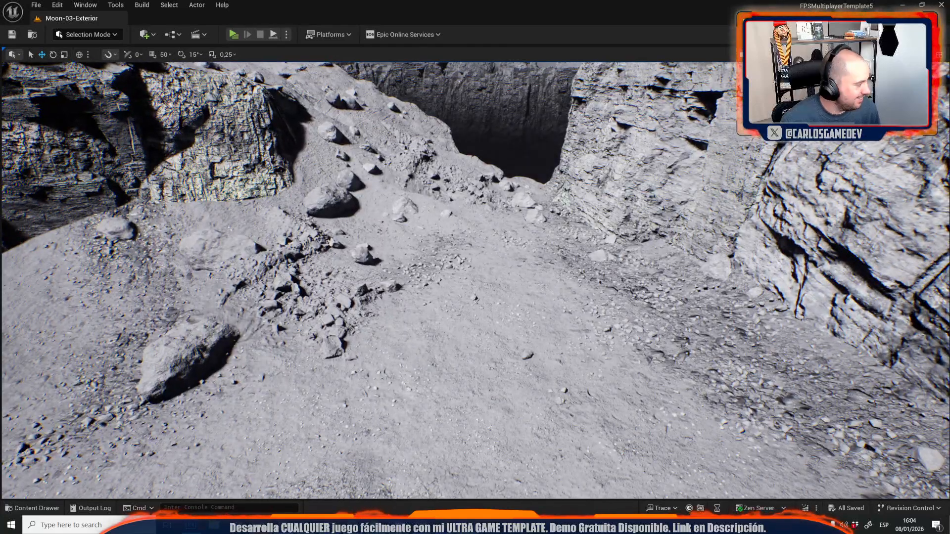
Switch to the browser, show the Rural Australia listing on Fab and enlarge its preview images.
drag(0, 119, 607, 119)
double_click(638, 124)
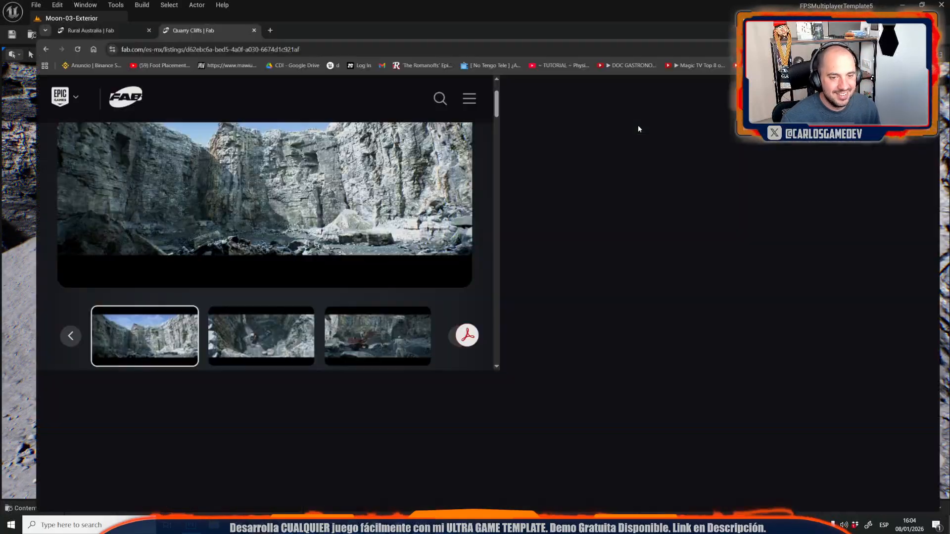
click(74, 2)
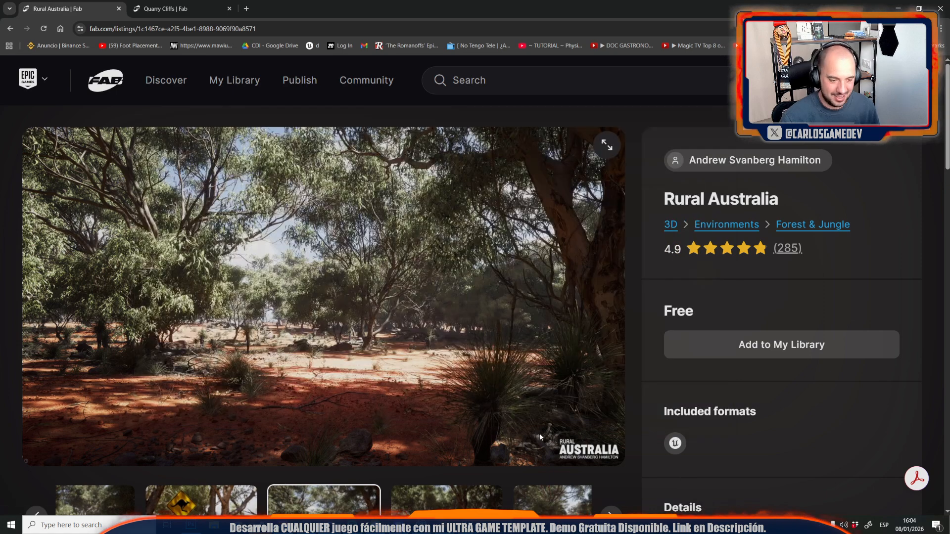
scroll(327, 451, down, 2)
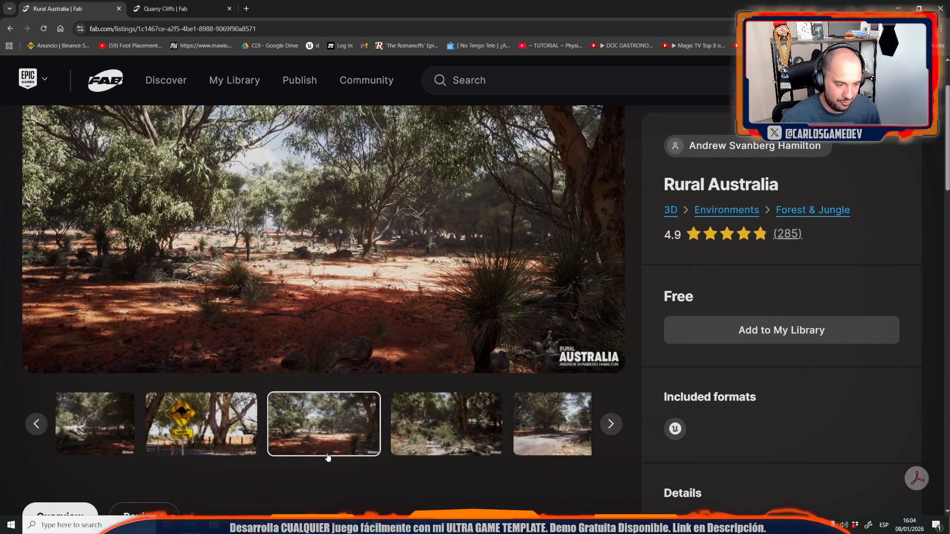
click(338, 424)
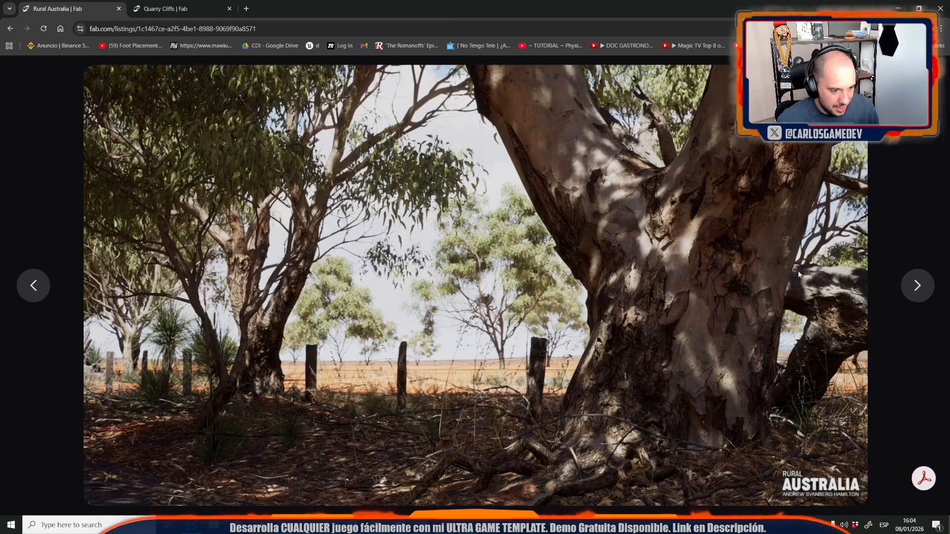
Switch back to Unreal Editor and survey the terrain from the rocket to the lunar base.
key(alt+Tab)
right_drag(476, 234, 658, 332)
key(w)
key(w)
key(w)
key(w)
key(w)
key(w)
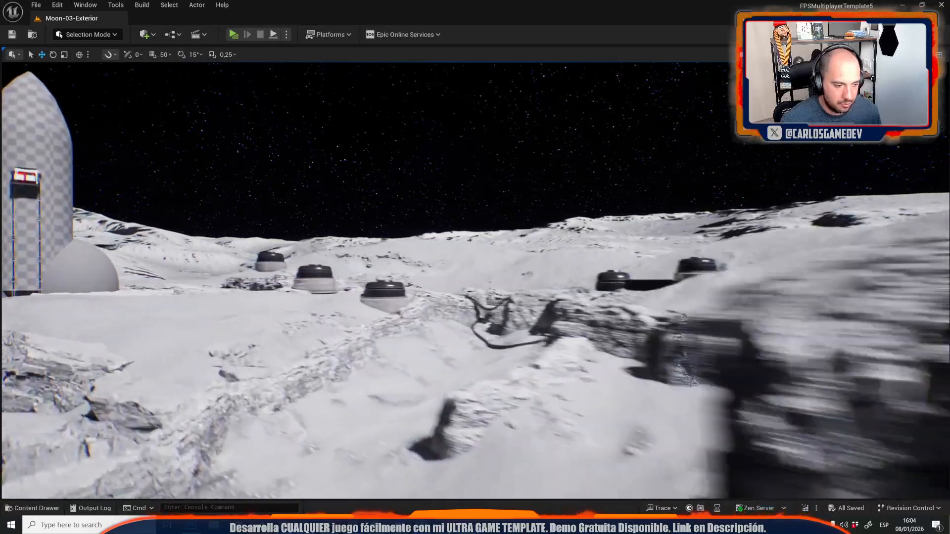
right_drag(476, 281, 548, 284)
key(w)
key(w)
key(w)
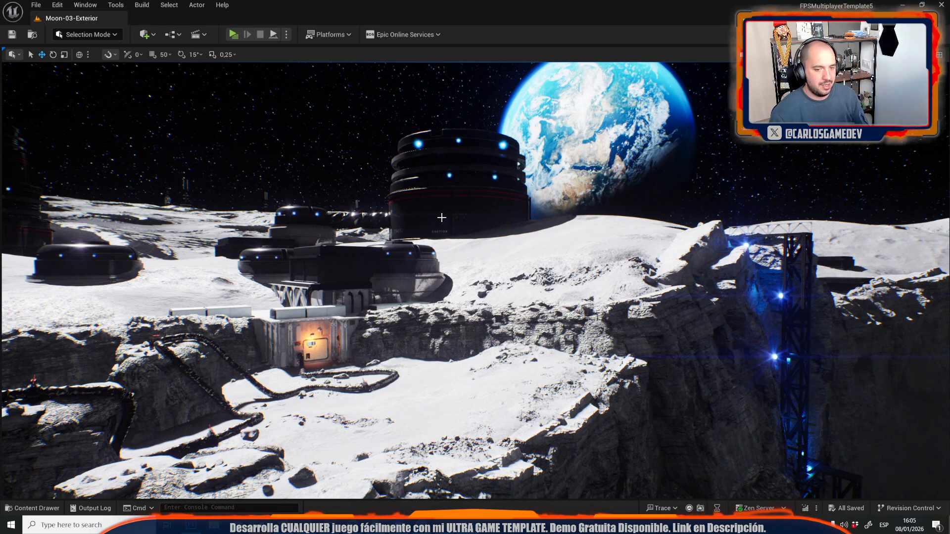
Examine the layered rock of the cliff walls near the base at close range.
key(w)
right_drag(446, 231, 547, 261)
key(w)
key(w)
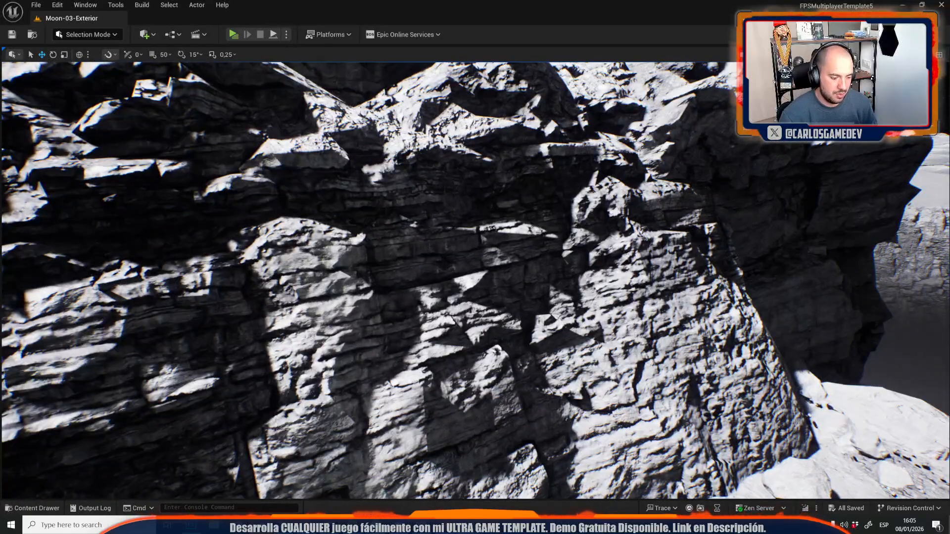
mouse_move(329, 524)
right_drag(426, 386, 354, 354)
key(w)
key(w)
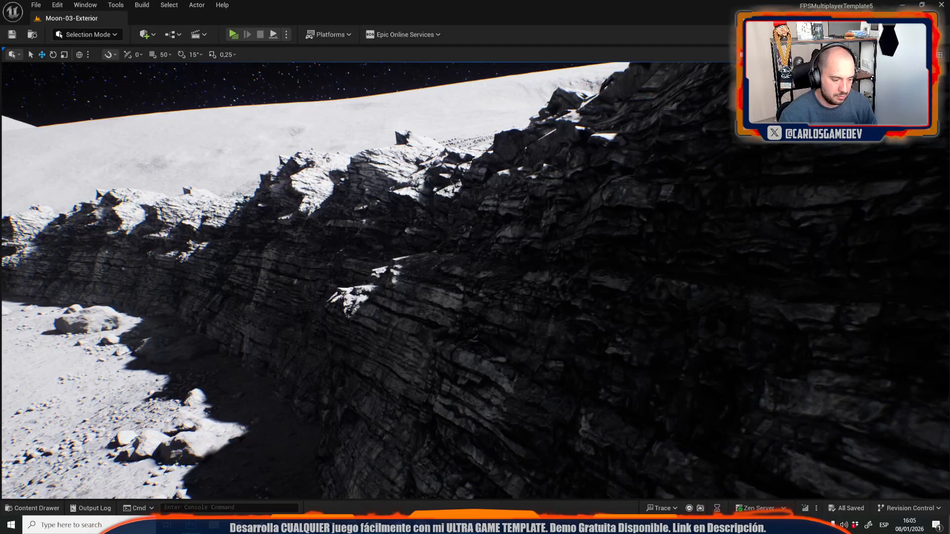
Switch to the Quarry Cliffs listing on Fab in the browser and view its enlarged gallery images.
click(329, 524)
click(176, 5)
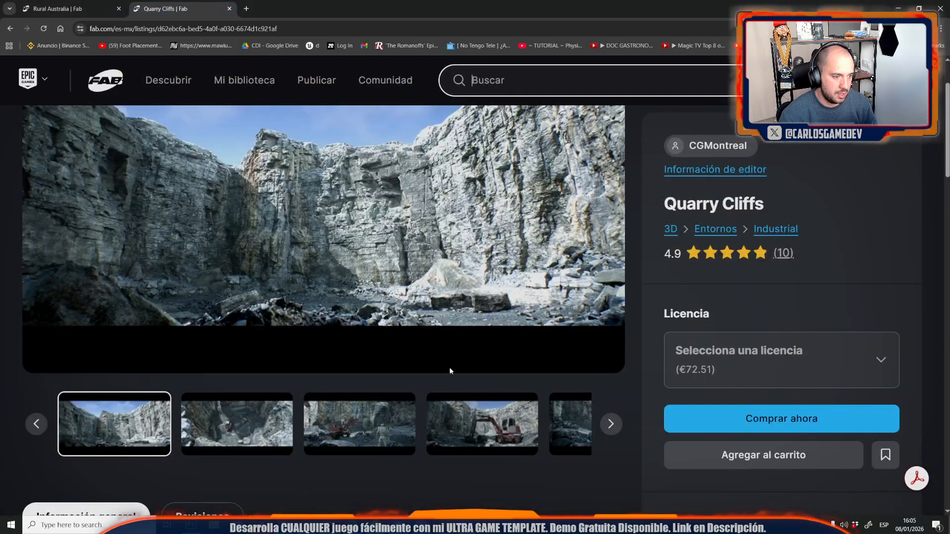
click(132, 427)
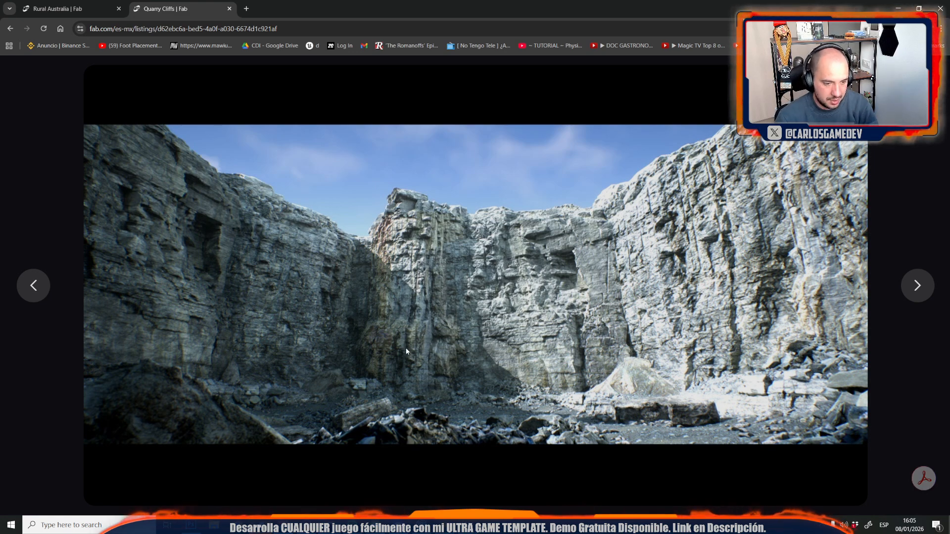
key(Right)
key(Right)
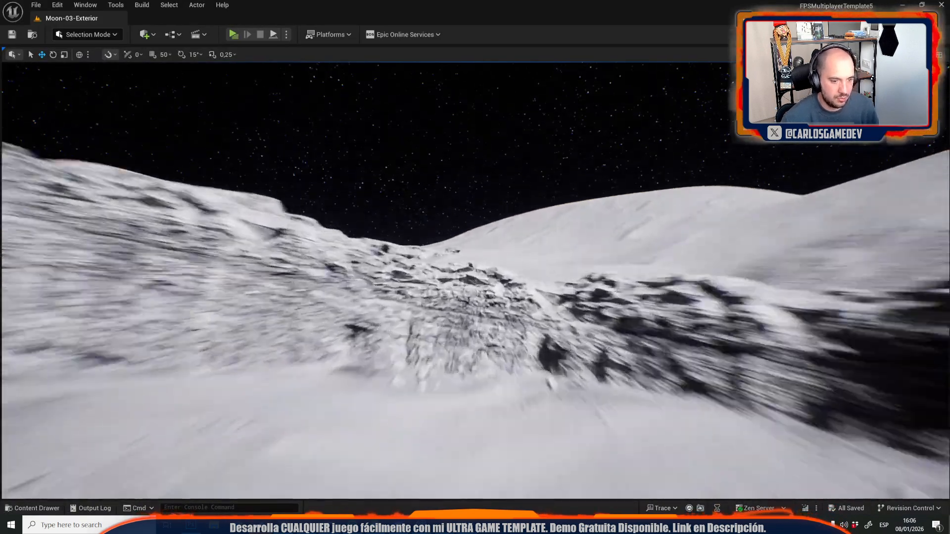
Return to Unreal Editor and remove the shaded cliff section along the curved ridge near the base.
right_drag(475, 280, 683, 292)
right_drag(315, 283, 498, 314)
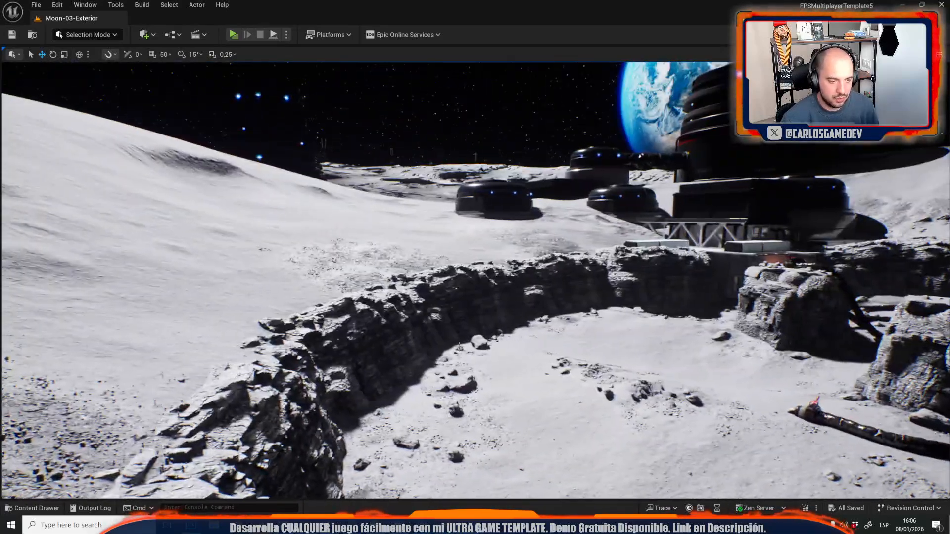
click(482, 348)
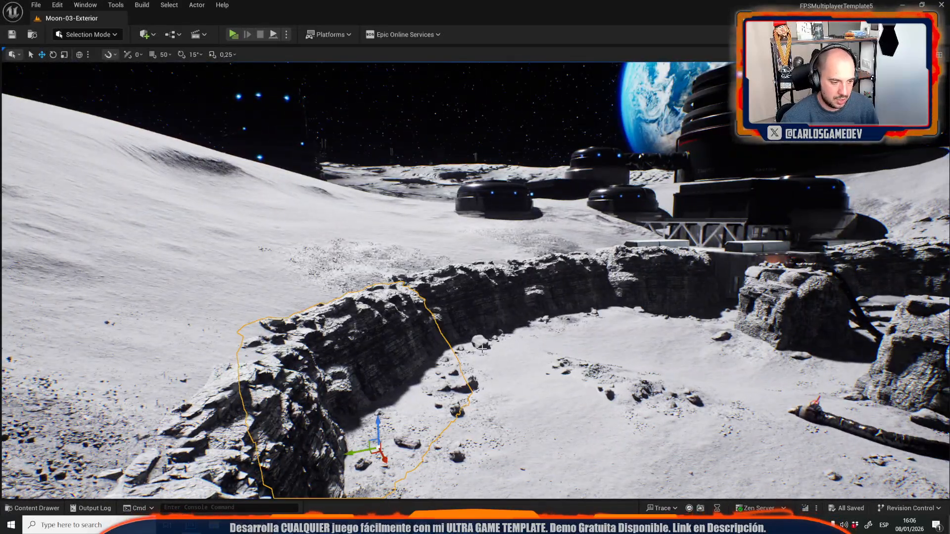
right_drag(460, 349, 405, 366)
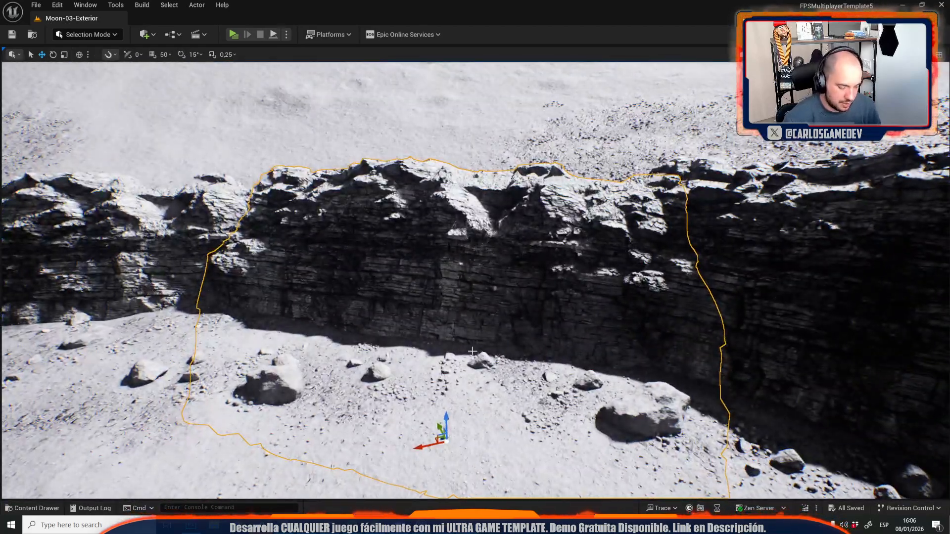
key(Delete)
Remove the sunlit cliff section adjoining the exposed terrain gap.
right_drag(260, 245, 403, 333)
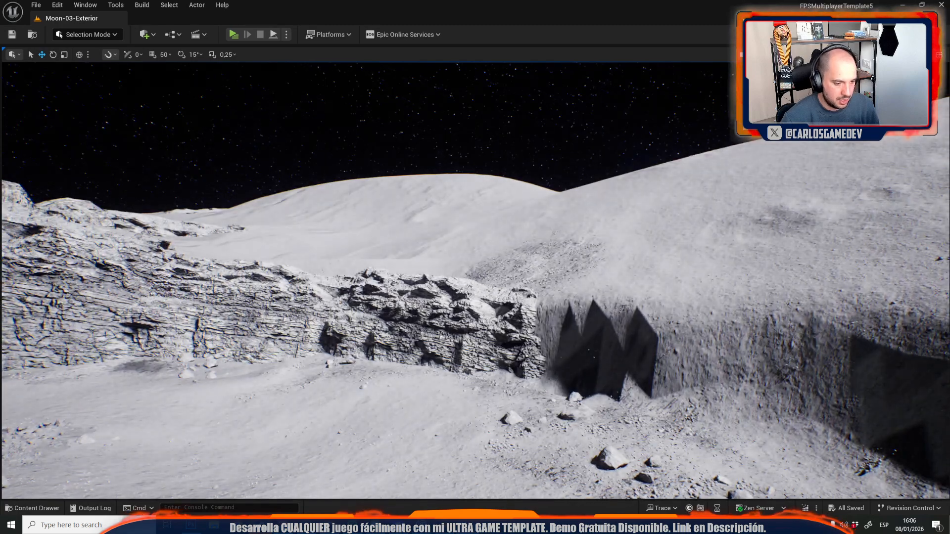
click(403, 333)
key(Delete)
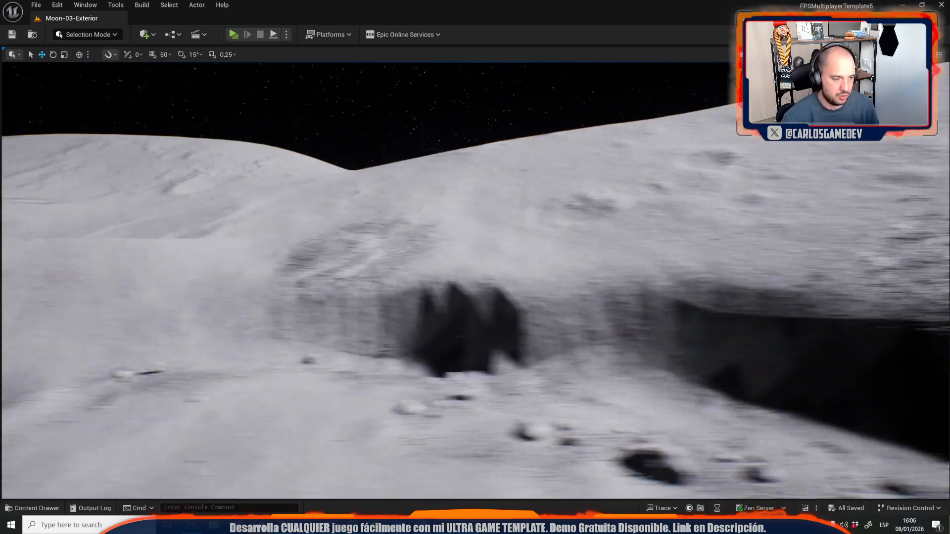
Examine the freestanding rock blocks, pipes and cliffs leading down to the crater walls.
right_drag(403, 333, 658, 322)
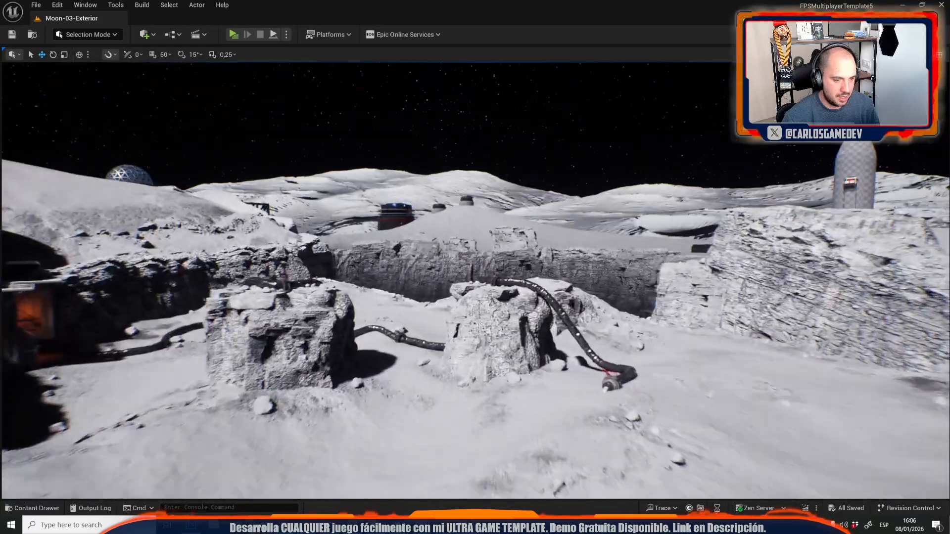
key(w)
right_drag(475, 281, 347, 238)
right_drag(463, 357, 421, 386)
click(462, 357)
click(438, 204)
key(w)
right_drag(438, 204, 267, 222)
right_drag(487, 338, 346, 356)
right_drag(480, 391, 561, 385)
Select individual cliff meshes along the crater wall to inspect the outline of each piece.
click(543, 221)
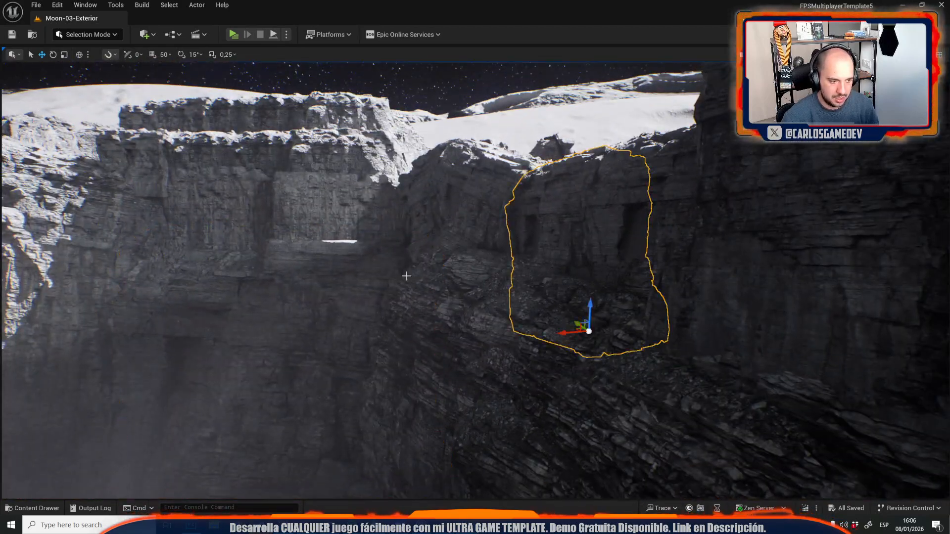
click(341, 282)
right_drag(341, 282, 339, 229)
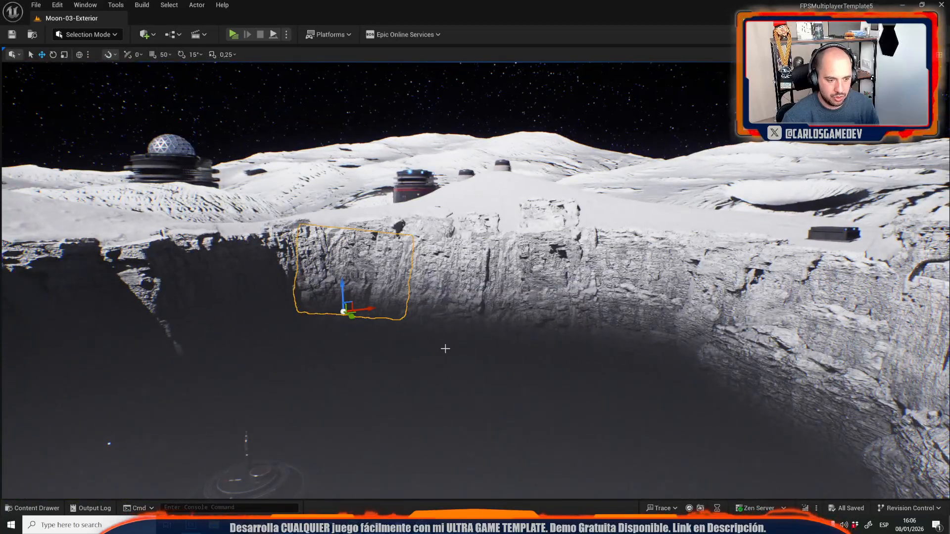
click(445, 349)
click(448, 287)
click(557, 265)
click(597, 307)
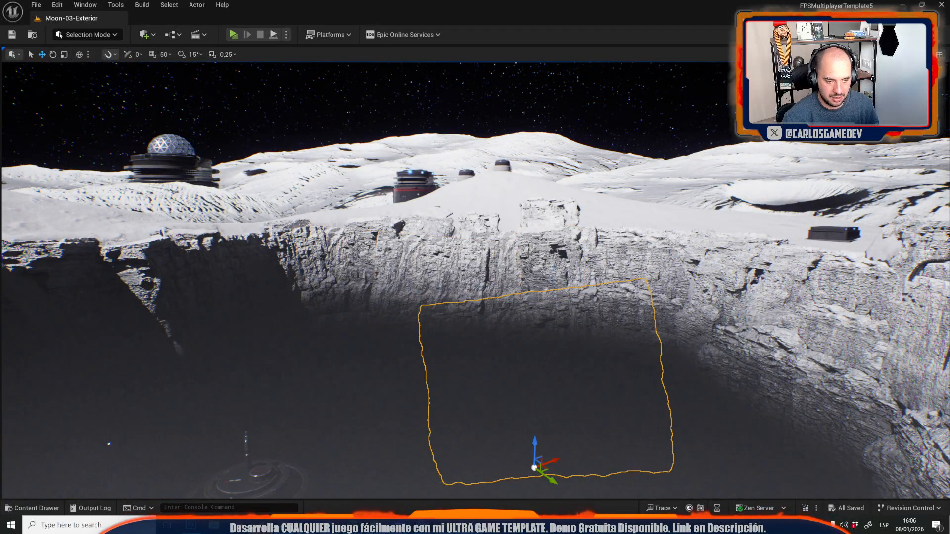
click(605, 273)
right_drag(605, 273, 703, 269)
click(606, 273)
right_drag(606, 273, 626, 283)
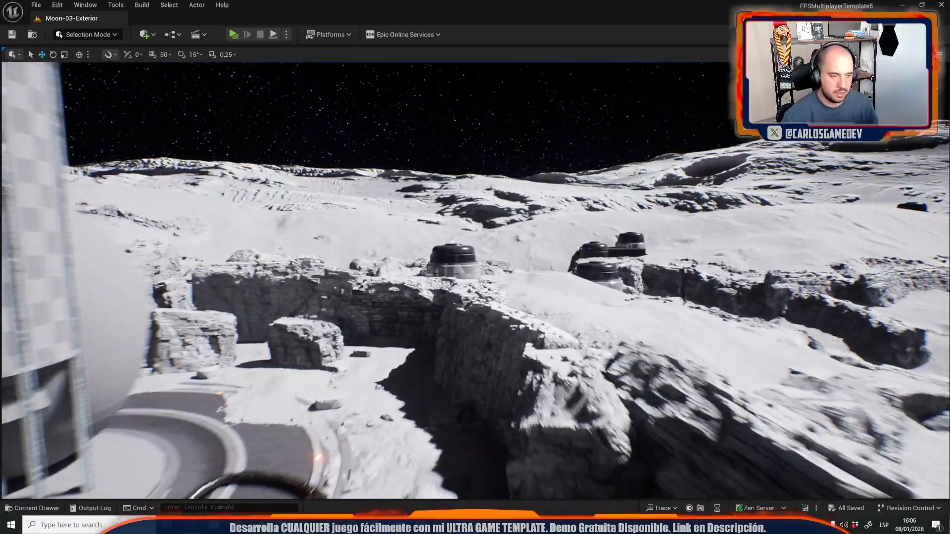
View the canyon beside the landing pad and the Earth above the lunar base.
right_drag(495, 418, 547, 417)
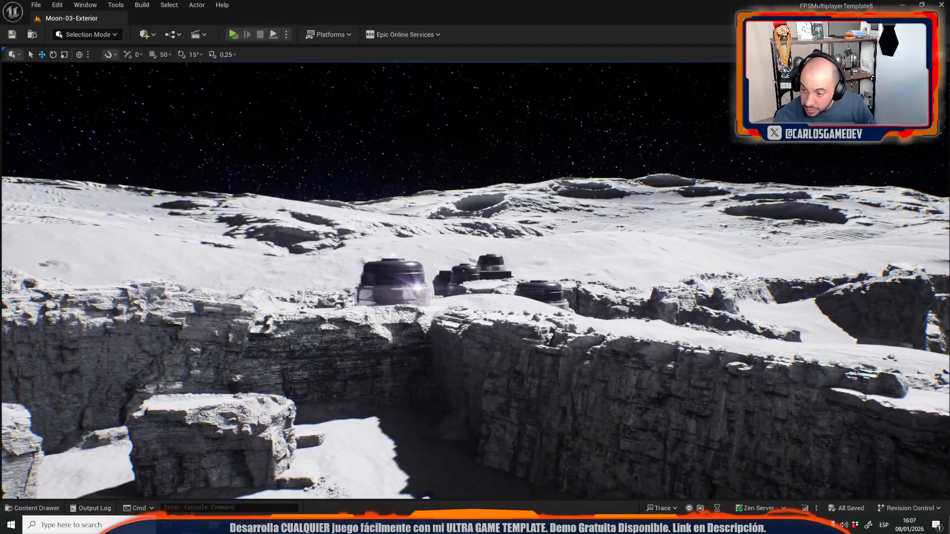
right_drag(649, 129, 695, 127)
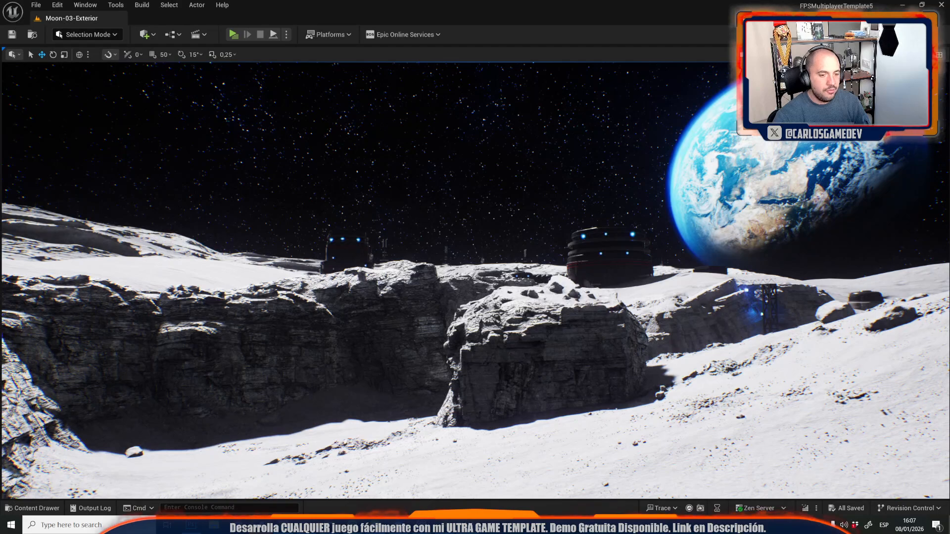
mouse_move(498, 289)
right_down()
mouse_move(572, 290)
mouse_move(498, 289)
right_up()
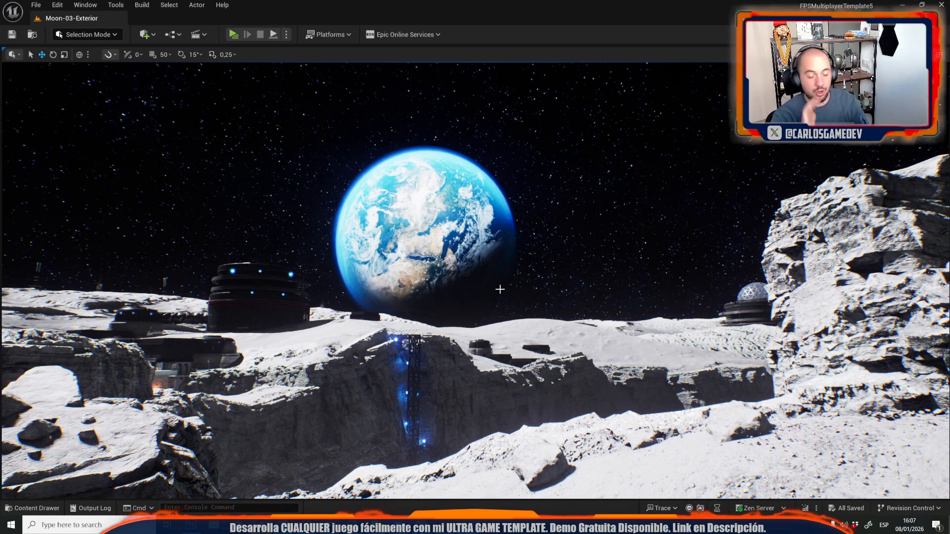
Focus on the Earth object, orbit to its side and view the whole lunar terrain from afar.
right_drag(488, 293, 469, 294)
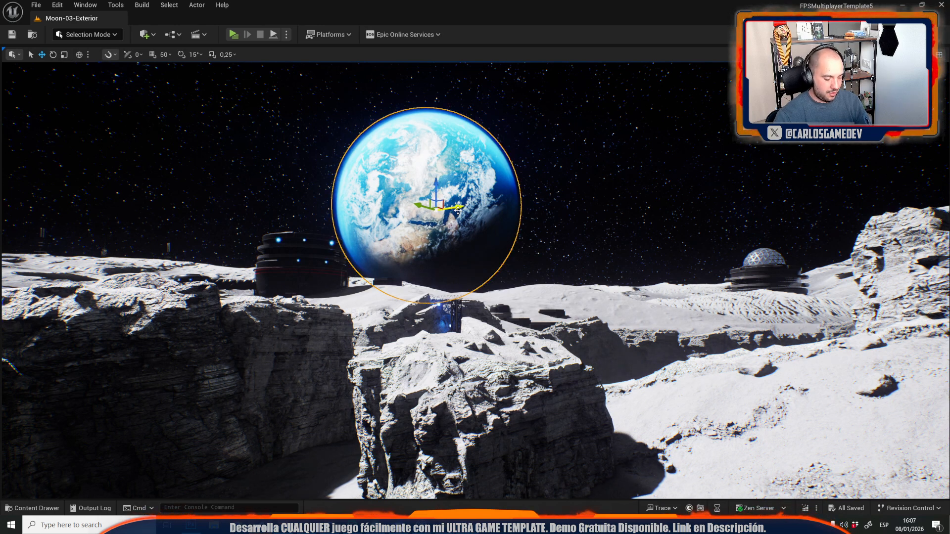
key(f)
mouse_move(405, 246)
alt+mouse_down()
mouse_move(550, 268)
mouse_move(582, 253)
mouse_move(203, 262)
mouse_move(174, 243)
mouse_move(262, 231)
mouse_move(361, 257)
mouse_move(475, 250)
mouse_move(488, 259)
mouse_move(524, 237)
mouse_move(485, 255)
mouse_move(402, 244)
alt+mouse_up()
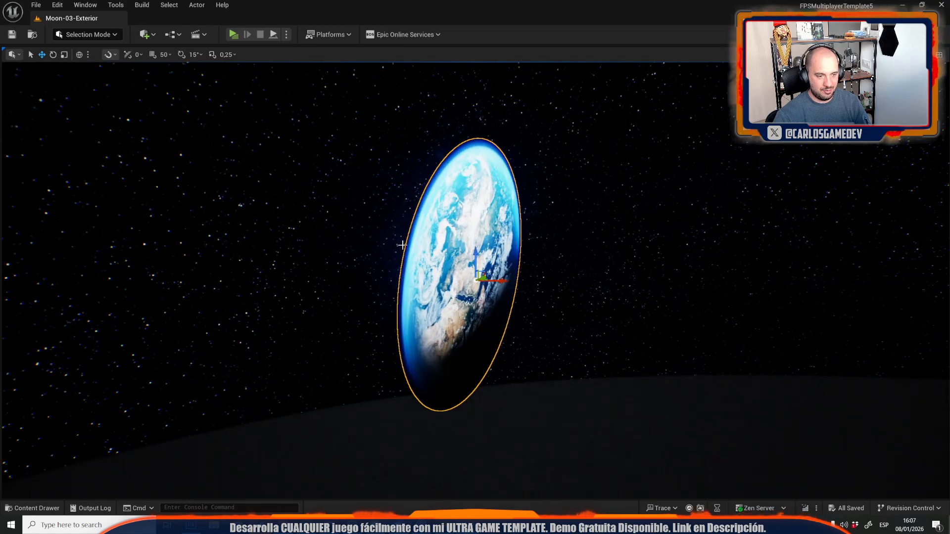
mouse_move(563, 320)
alt+mouse_down()
mouse_move(644, 349)
mouse_move(603, 306)
mouse_move(579, 319)
mouse_move(643, 347)
mouse_move(559, 324)
mouse_move(470, 359)
mouse_move(628, 306)
mouse_move(560, 321)
alt+mouse_up()
right_drag(560, 321, 772, 371)
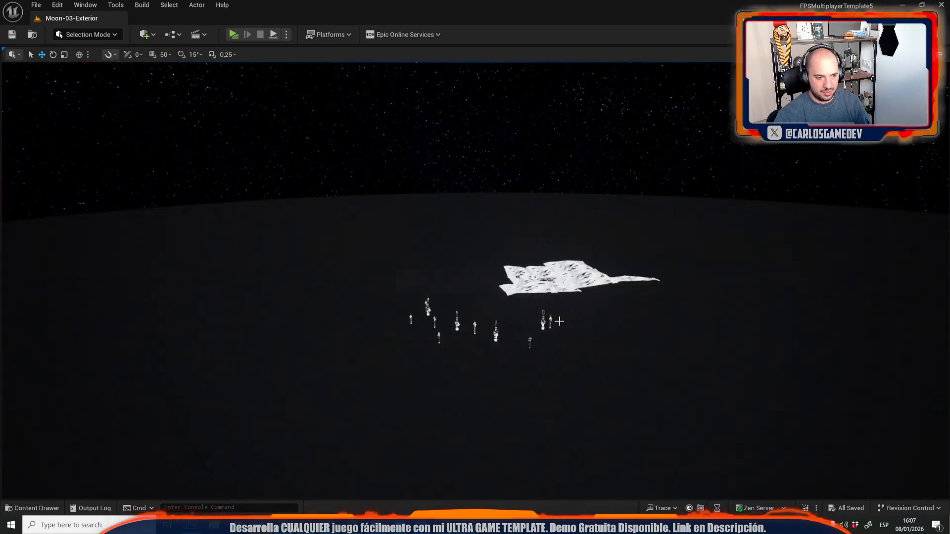
Return to the crater cliffs from the distant overview, hide the editor overlays and look towards the sun above the lunar terrain.
key(f)
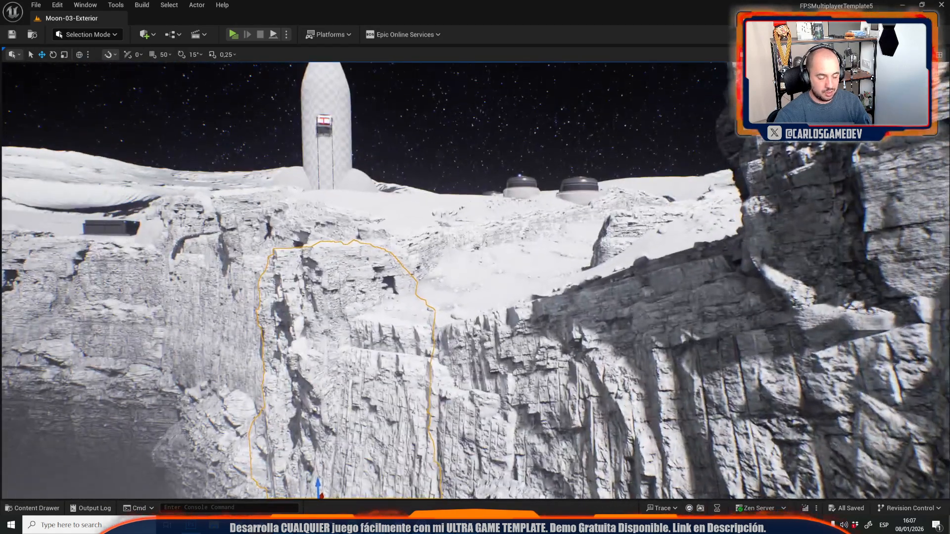
right_drag(577, 350, 347, 302)
key(g)
right_drag(577, 350, 410, 307)
key(g)
key(a)
key(e)
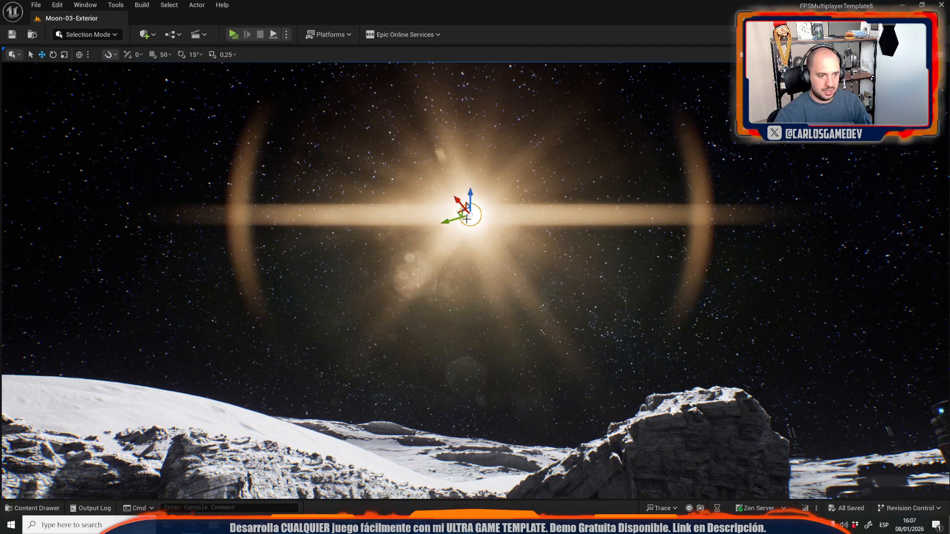
Focus on the sun object, orbit to its side and look back at the Earth and the whole terrain from afar.
key(g)
key(f)
alt+drag(464, 243, 678, 267)
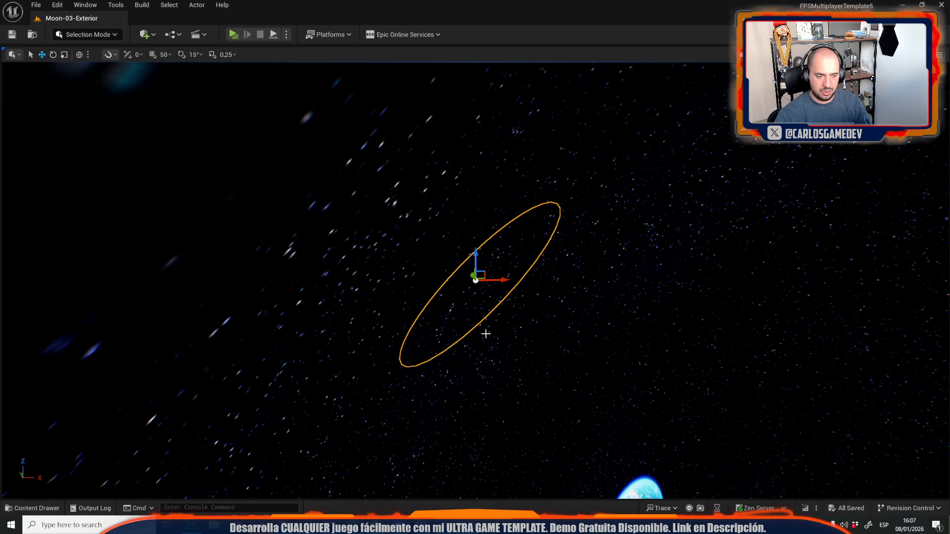
right_drag(569, 360, 693, 431)
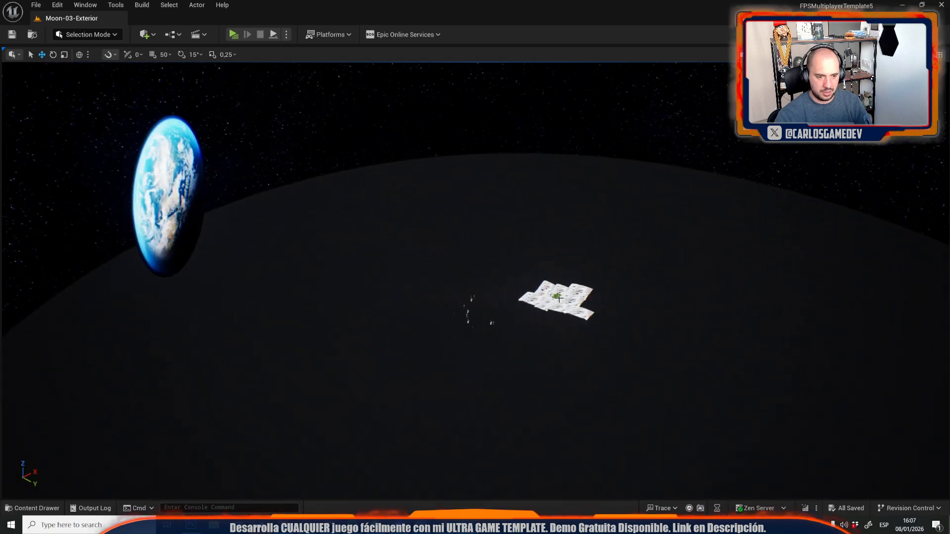
Focus back on the lunar base and view the crater, the rocket pad and the hill landscape around them.
key(f)
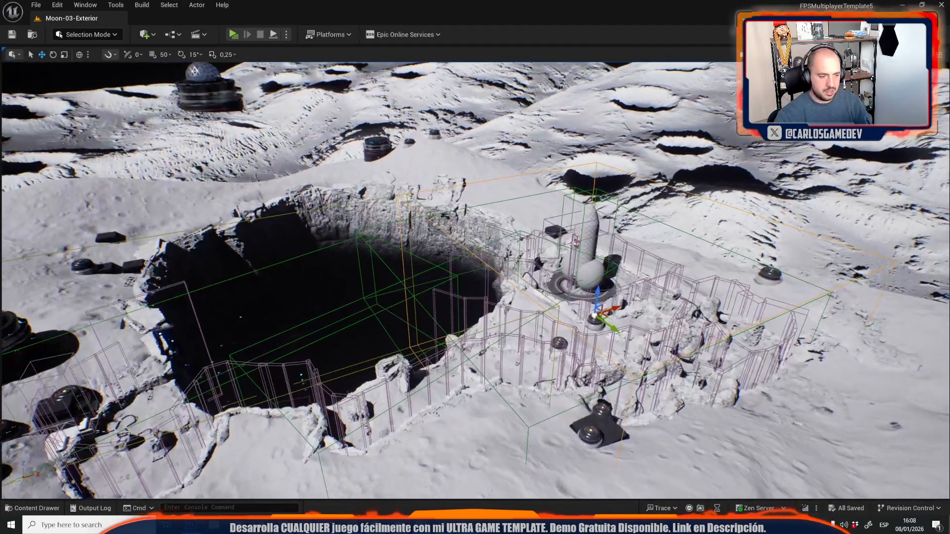
right_drag(568, 360, 658, 317)
key(w)
key(w)
key(g)
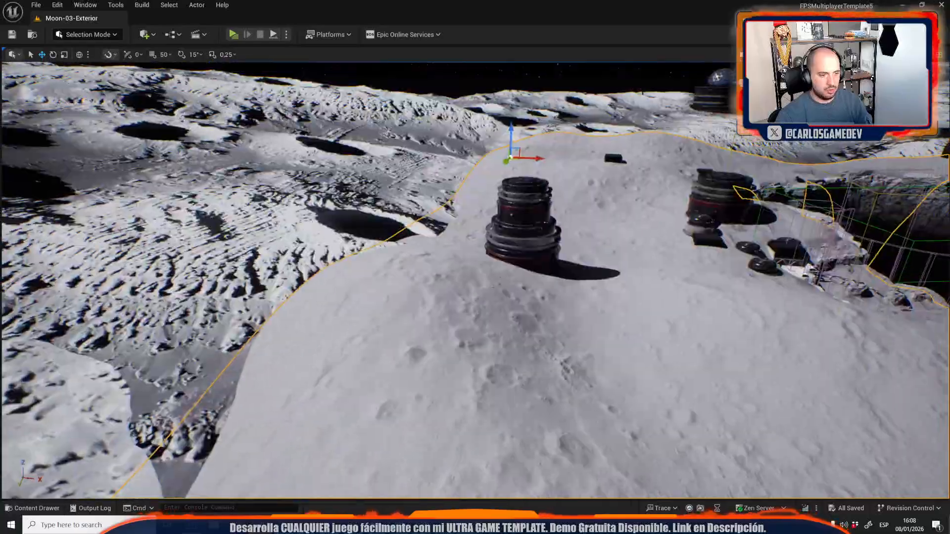
Examine the hill landscape's ground surface and scattered stones up close, along with its edge against the distant terrain.
key(w)
right_drag(475, 280, 445, 361)
key(w)
key(w)
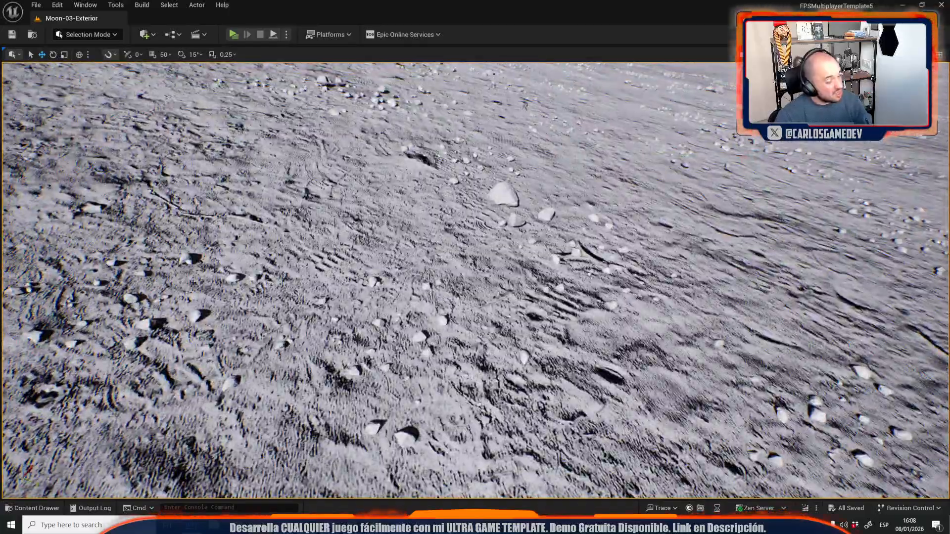
key(w)
right_drag(586, 333, 520, 253)
key(w)
key(s)
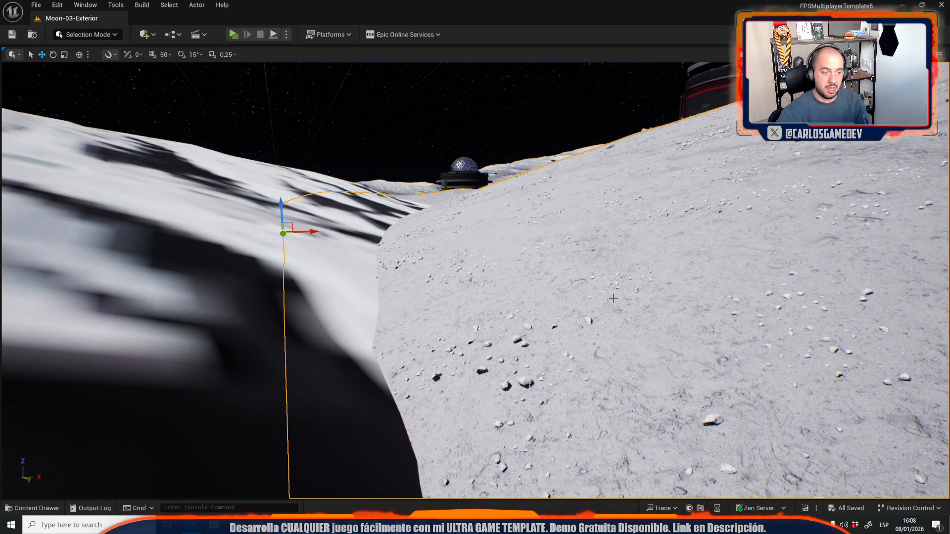
right_drag(475, 280, 559, 320)
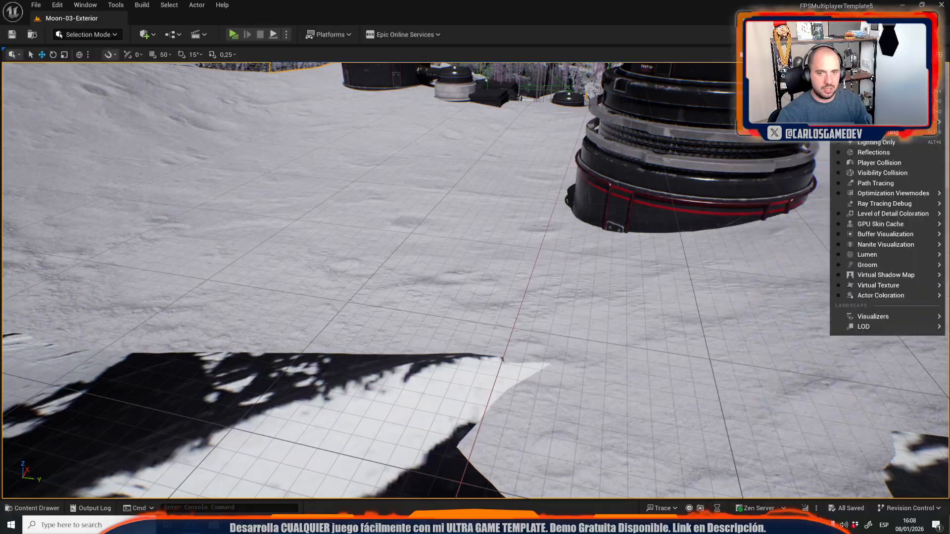
Show the level in wireframe and compare the mesh density of the landscape, the cliffs and the background terrain.
key(F1)
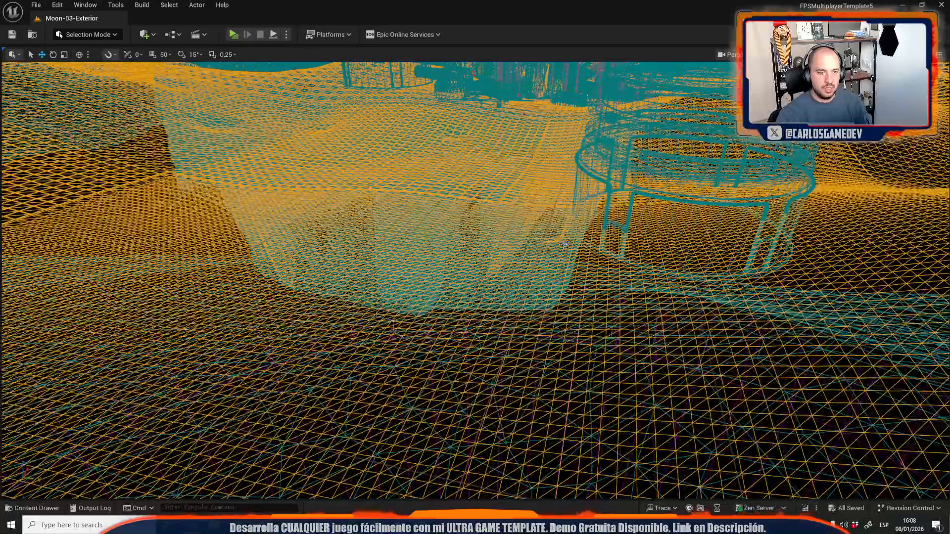
right_drag(564, 243, 500, 245)
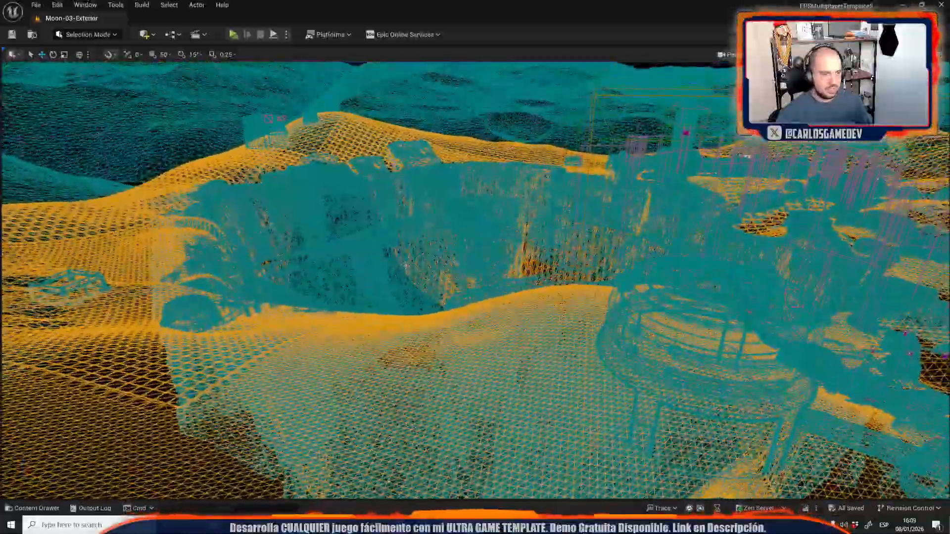
right_drag(475, 280, 377, 378)
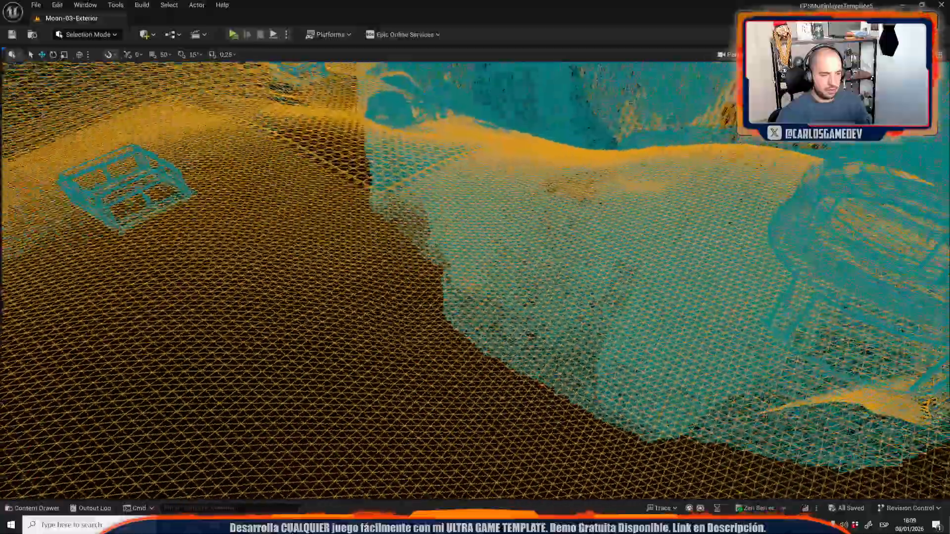
key(s)
scroll(475, 280, up, 2)
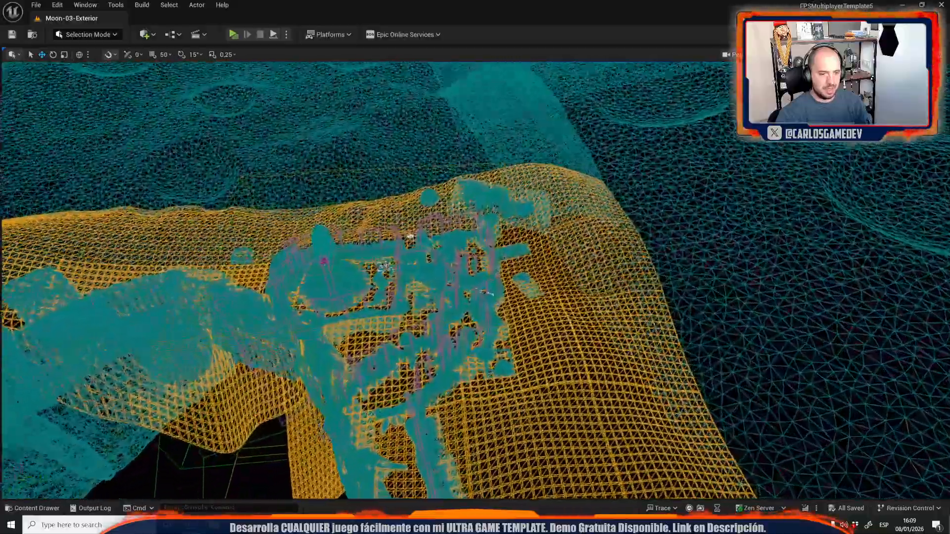
right_drag(476, 280, 453, 237)
key(w)
scroll(476, 281, up, 1)
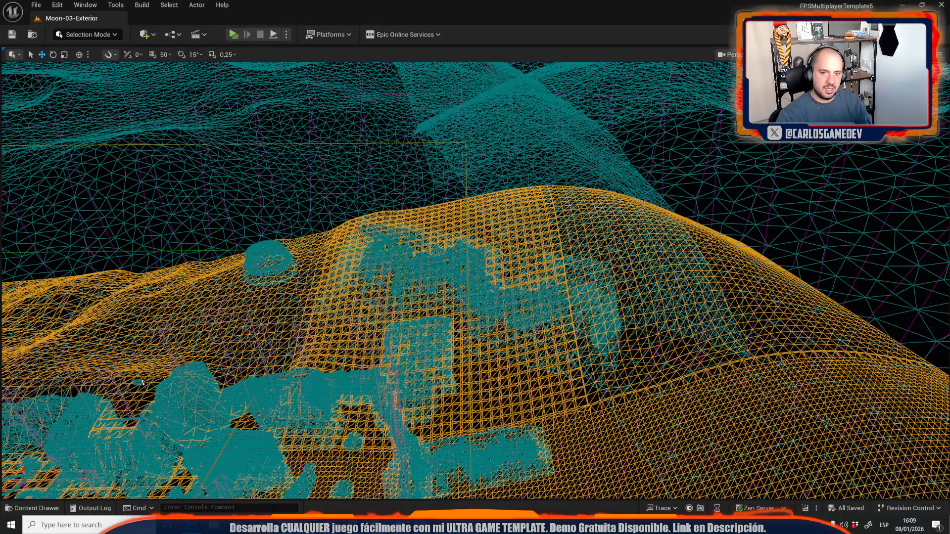
Return the viewport to lit shading and view the rocket, the crater rim and the hills behind the base.
key(alt+4)
right_drag(682, 243, 668, 218)
key(s)
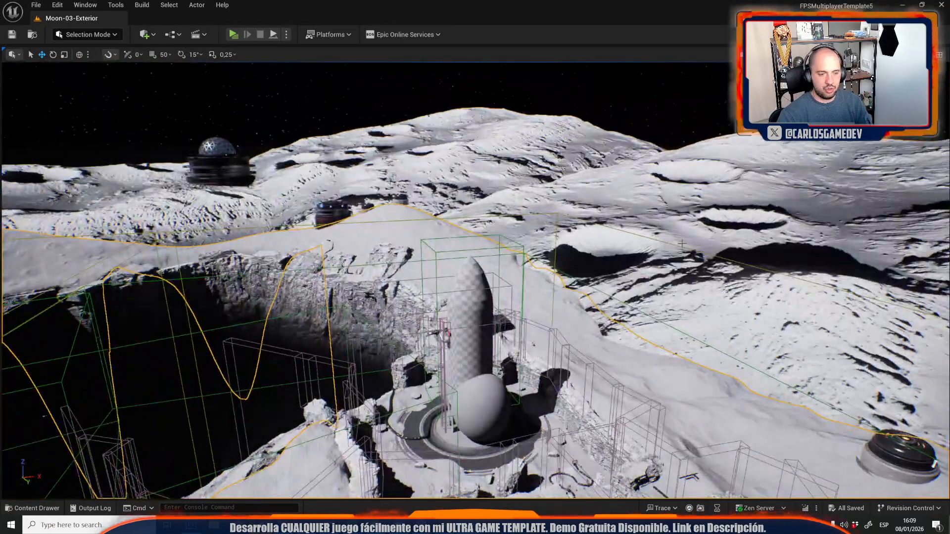
mouse_move(628, 288)
right_down()
mouse_move(495, 286)
mouse_move(550, 270)
mouse_move(678, 292)
mouse_move(579, 267)
mouse_move(624, 288)
right_up()
key(w)
key(w)
Move a selected level object upward and view the domed modules around the base.
right_drag(450, 301, 658, 287)
key(s)
drag(472, 329, 464, 198)
right_drag(464, 198, 478, 261)
key(w)
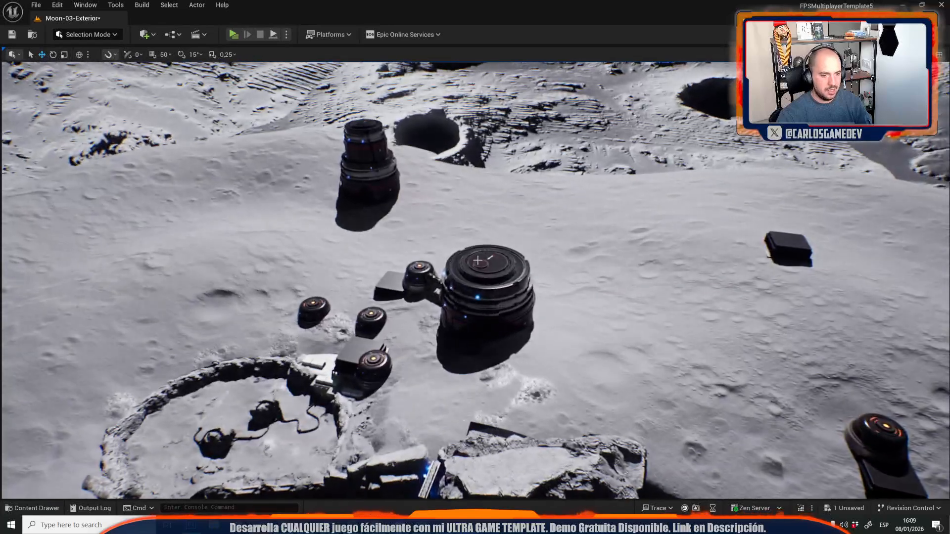
Examine the round modules, crates and cables beside the crater rim, and the cratered terrain in the distance.
key(w)
right_drag(461, 305, 303, 299)
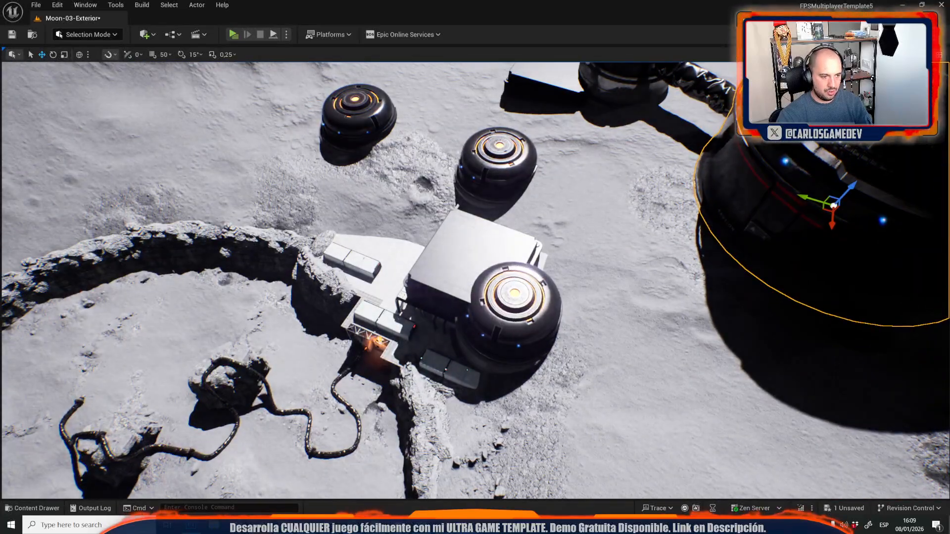
right_drag(377, 298, 535, 330)
key(s)
key(w)
key(s)
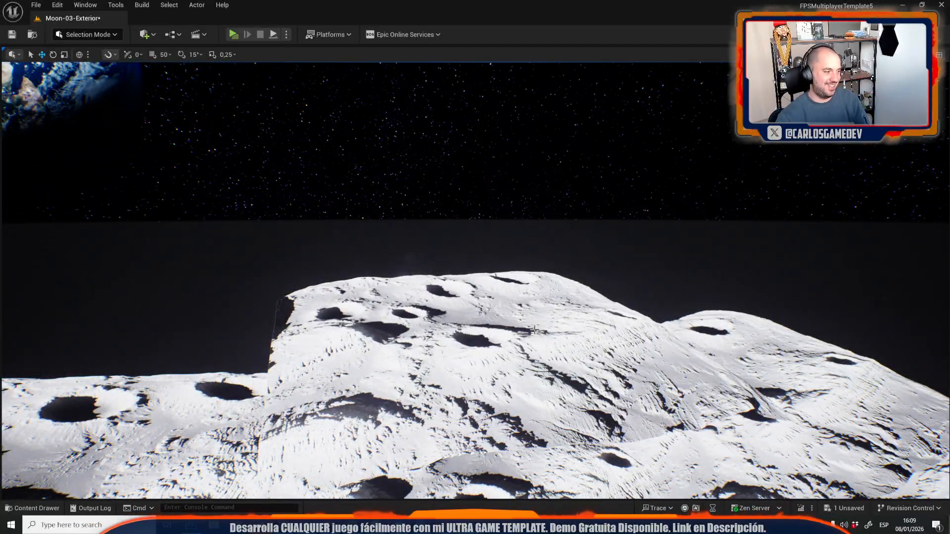
Rotate the selected cratered background terrain mesh about its vertical axis.
right_drag(520, 351, 472, 359)
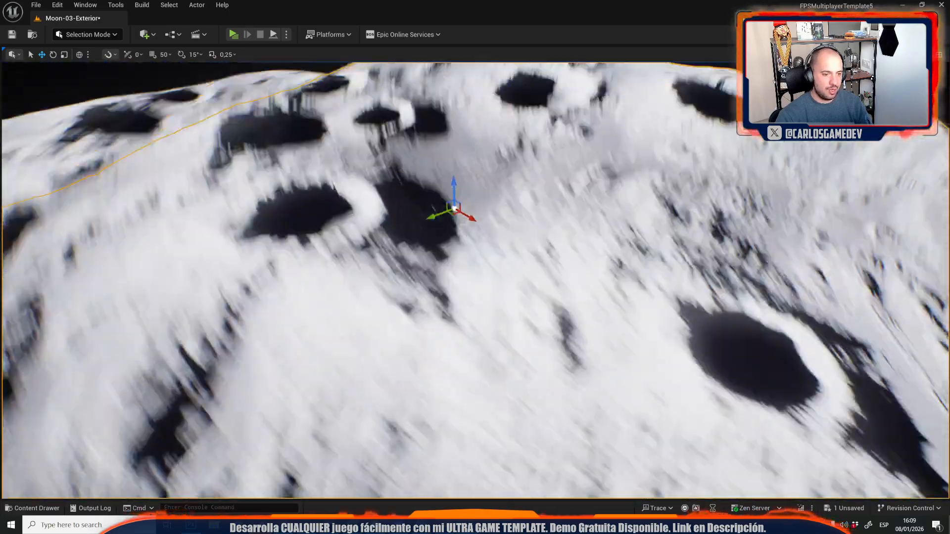
right_drag(497, 298, 475, 321)
key(e)
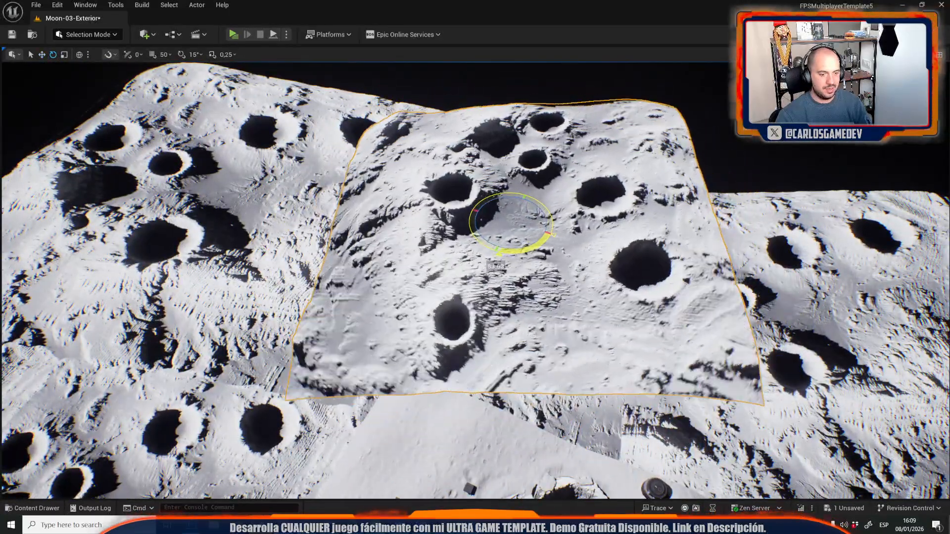
drag(533, 252, 520, 254)
right_drag(519, 254, 492, 267)
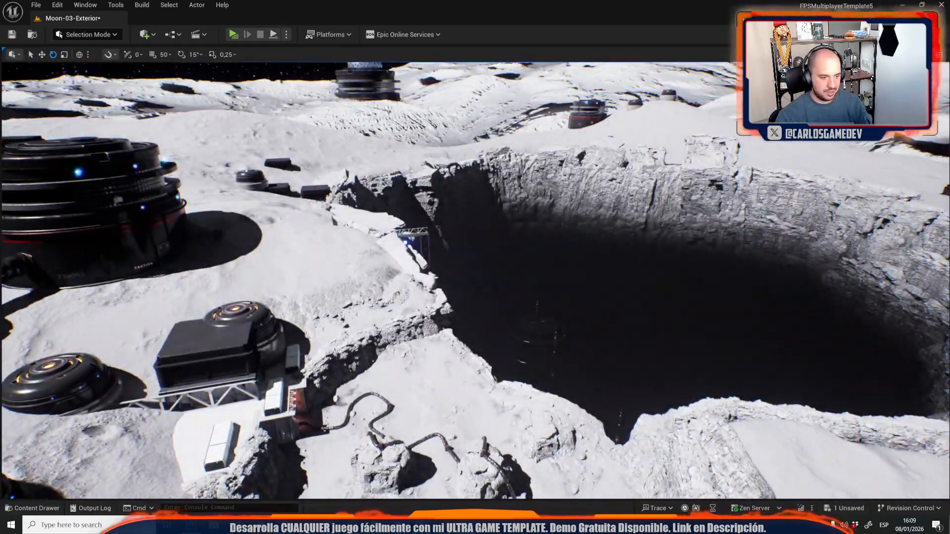
Select the rock block at the crater rim and rotate it about its vertical axis.
click(391, 477)
right_drag(391, 478, 346, 460)
key(r)
key(w)
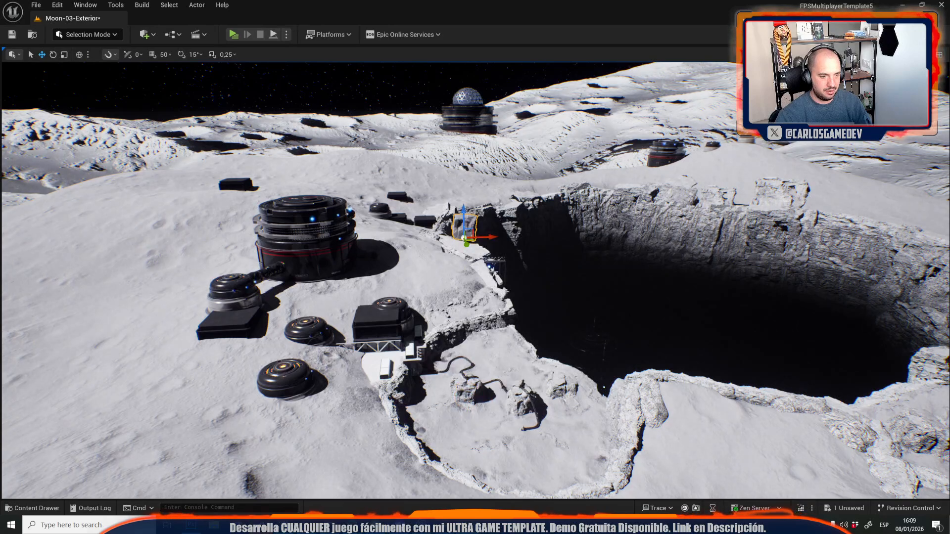
right_drag(494, 271, 439, 267)
key(e)
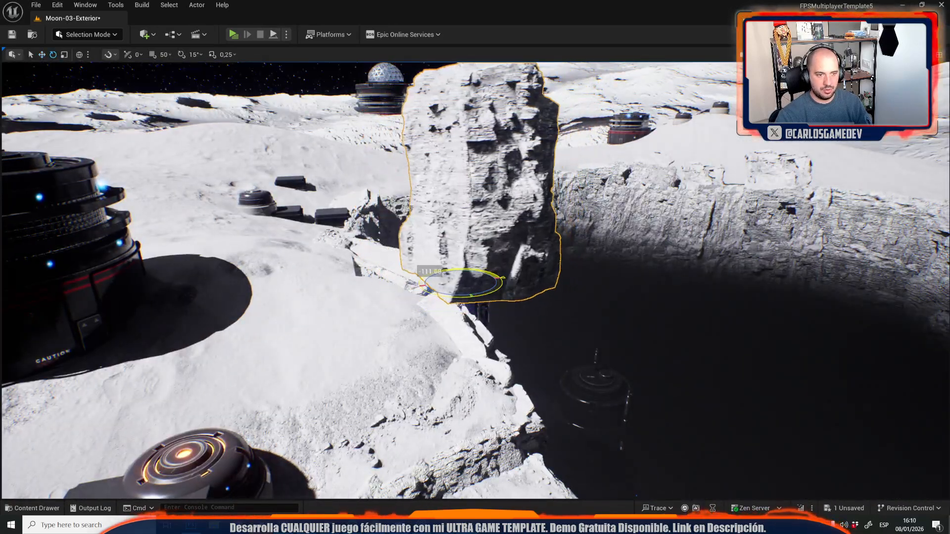
drag(502, 278, 428, 327)
right_drag(428, 327, 336, 344)
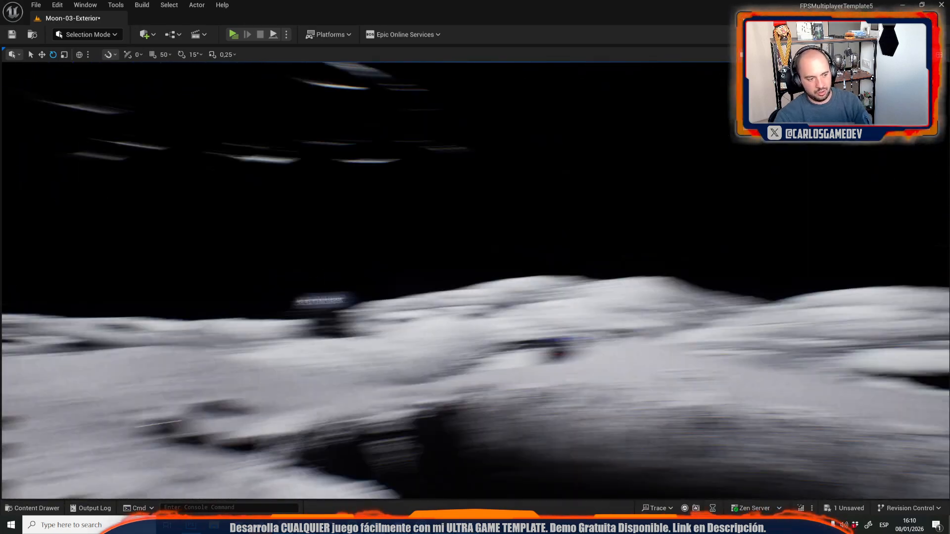
Select the distant cratered terrain mesh and show its Details window over the middle of the viewport.
right_drag(415, 361, 381, 381)
click(415, 361)
drag(506, 267, 314, 88)
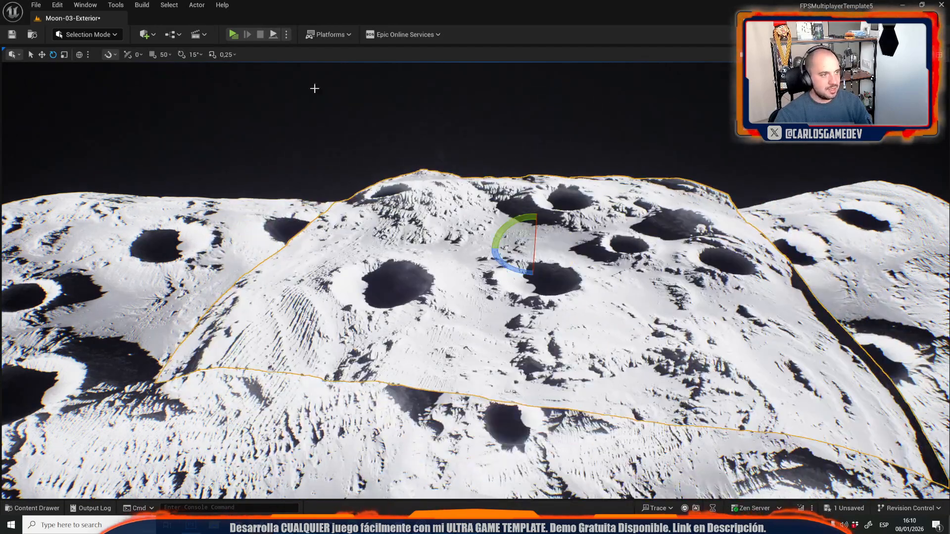
click(85, 5)
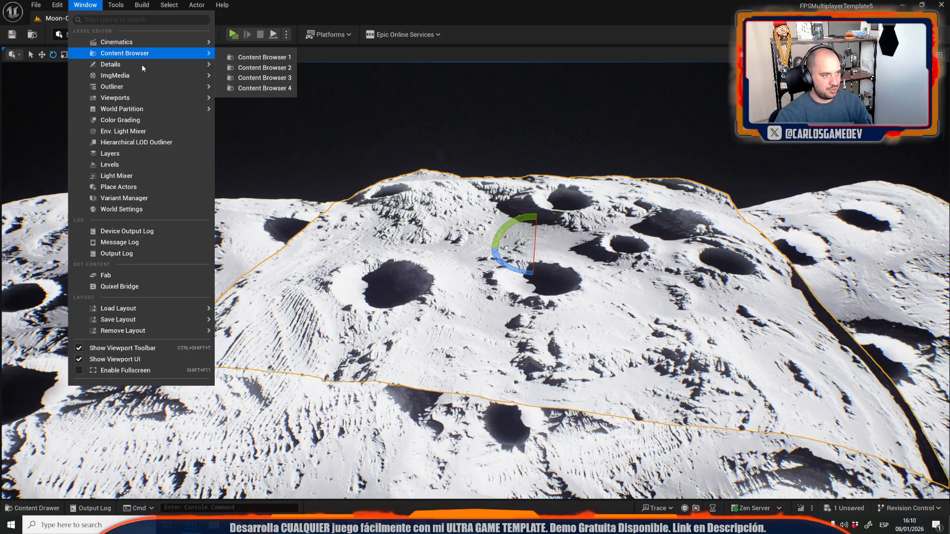
click(226, 69)
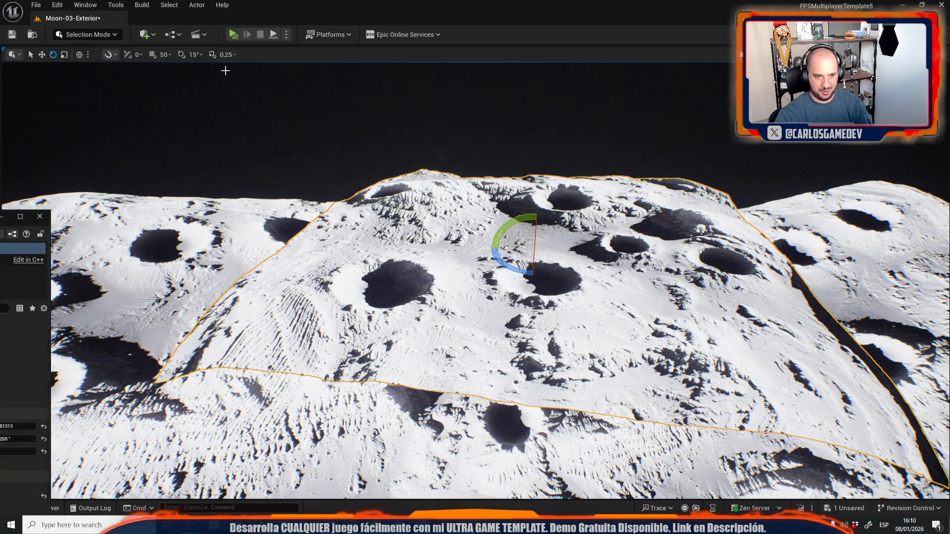
drag(10, 223, 606, 152)
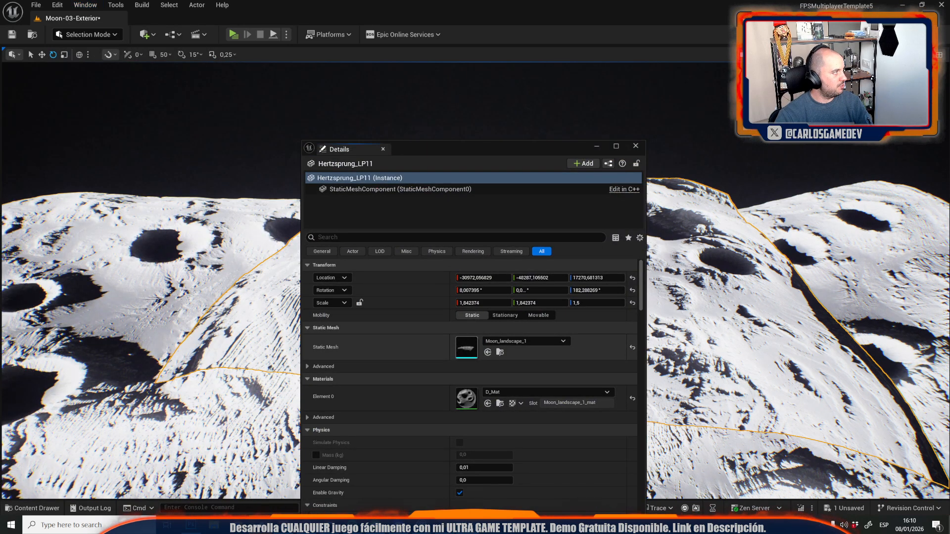
Inspect the Moon_landscape_1 static mesh in a maximized mesh editor and open its D_Mat material.
drag(1, 99, 424, 152)
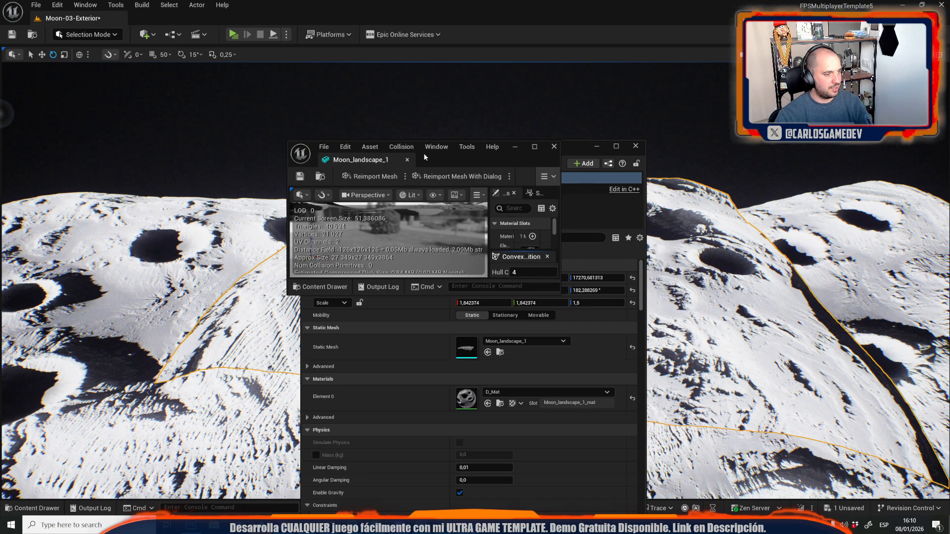
click(535, 147)
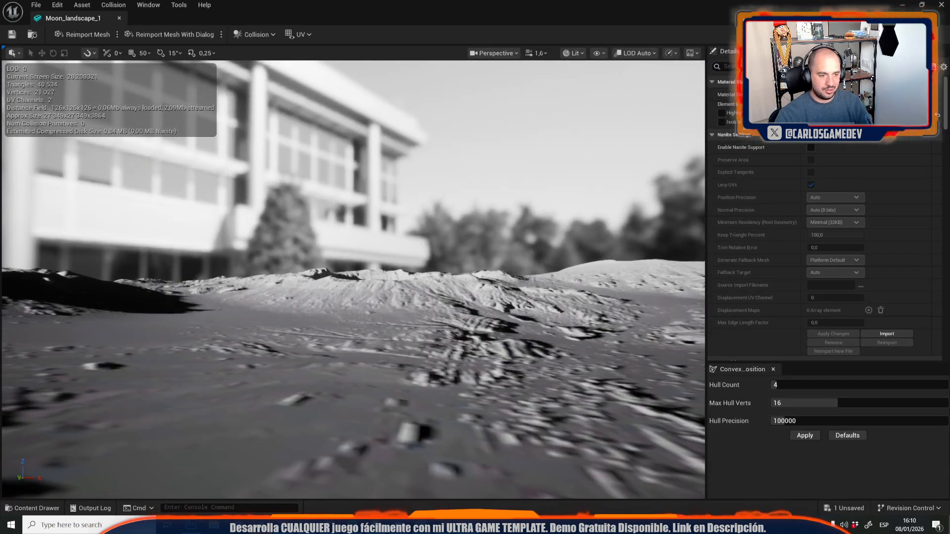
scroll(353, 279, up, 5)
right_drag(353, 279, 525, 322)
key(w)
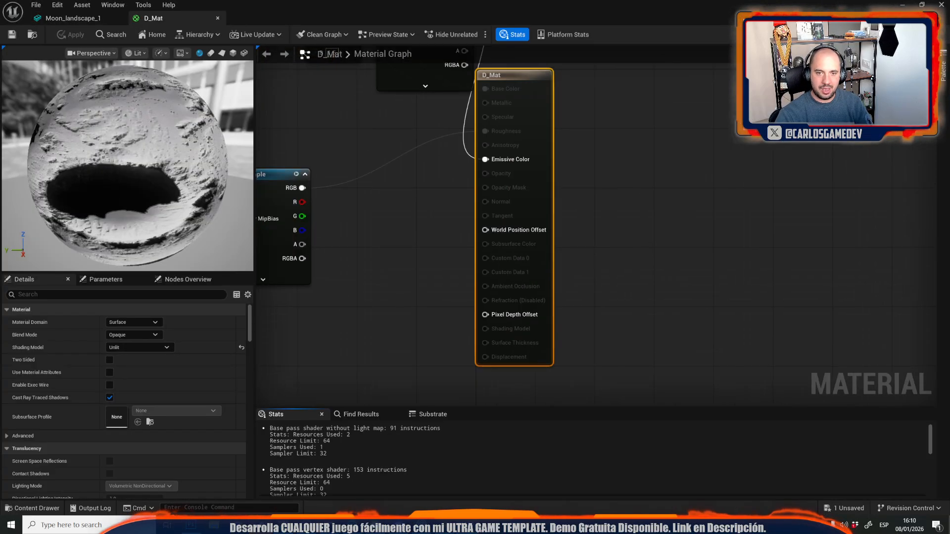
Move the D_Mat output node away from the texture nodes and select the Texture Sample connected to Emissive Color.
scroll(539, 165, up, 3)
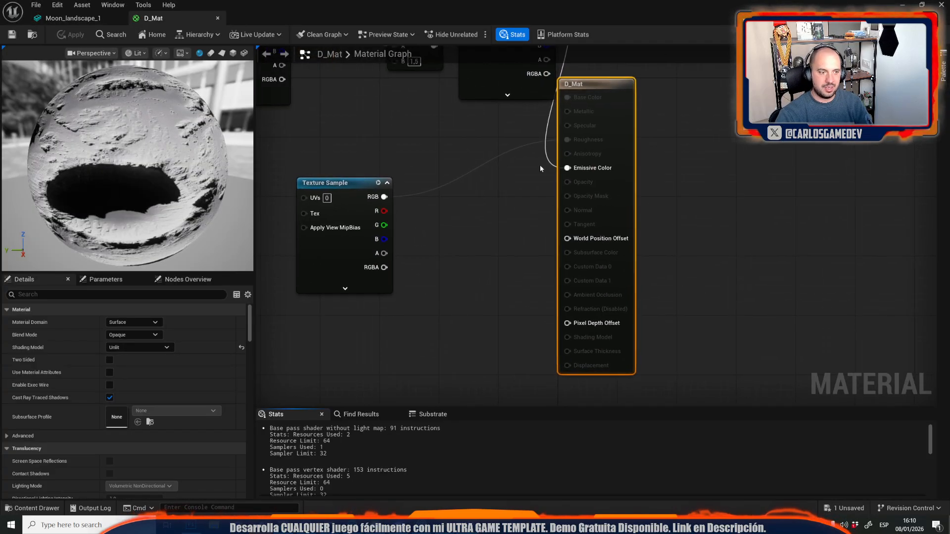
drag(626, 276, 595, 265)
drag(669, 268, 863, 195)
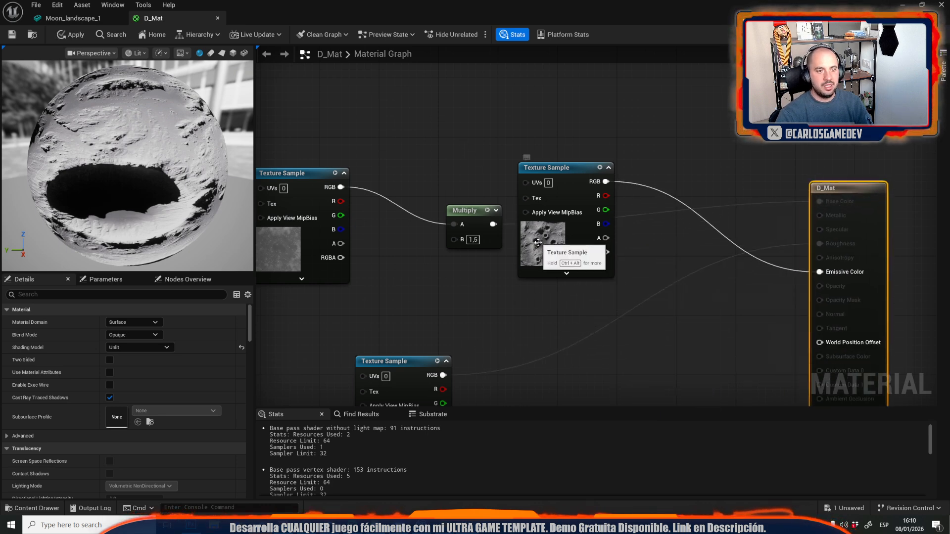
click(657, 219)
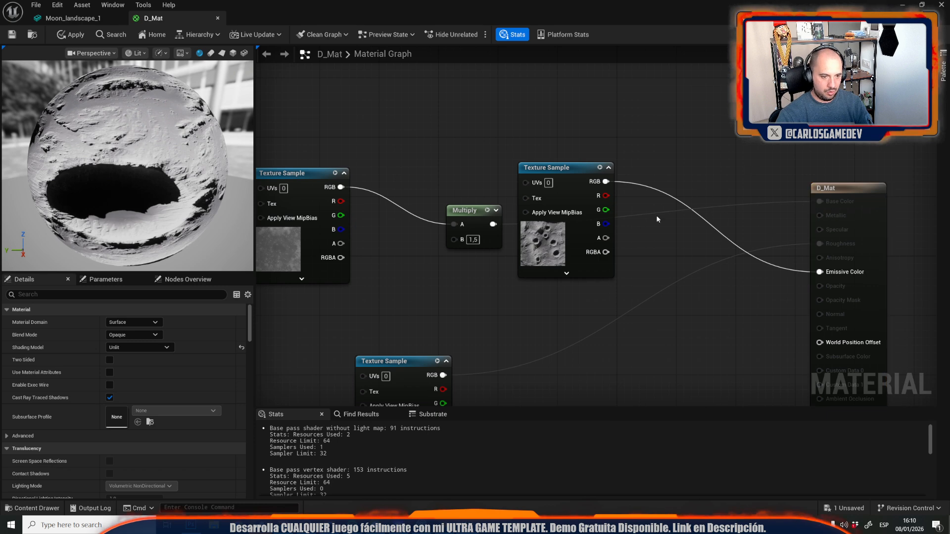
click(564, 229)
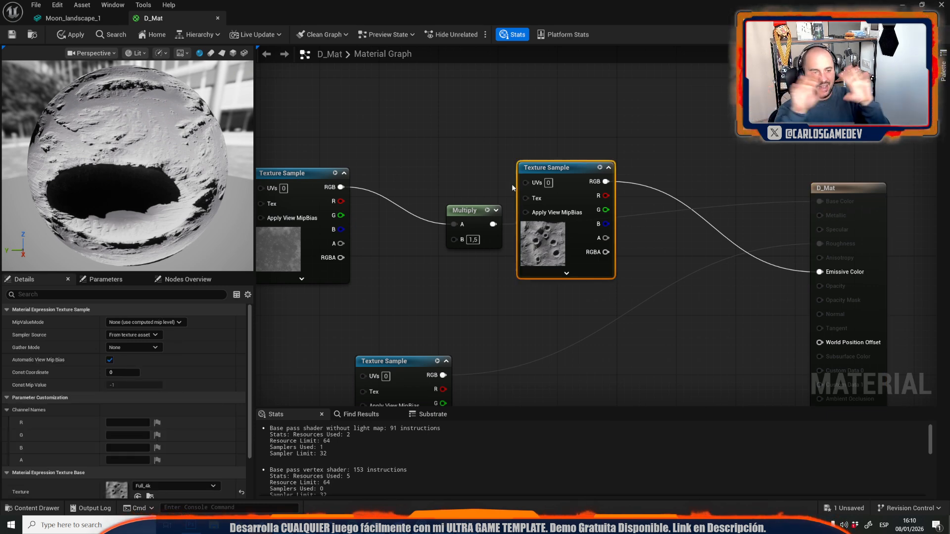
Move the D_Mat output node back beside the Texture Sample connected to Emissive Color.
right_drag(426, 199, 293, 184)
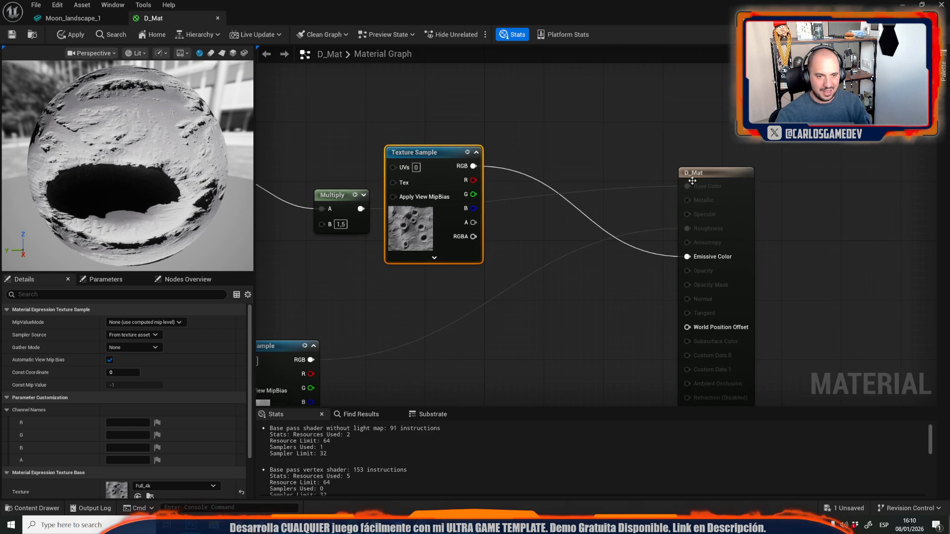
drag(693, 181, 522, 150)
right_drag(470, 182, 425, 157)
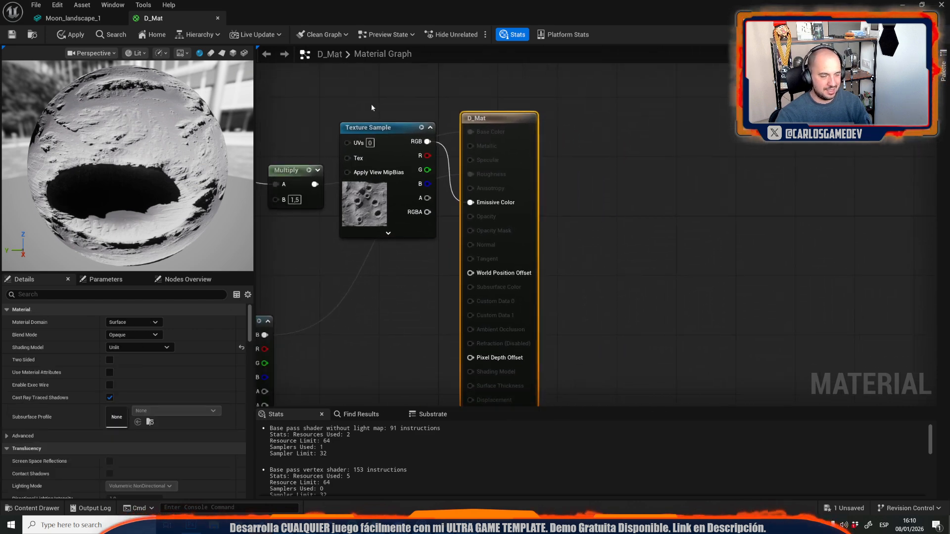
Close the Moon_landscape_1 mesh editor and view the Full_4k texture assigned to the Emissive Color Texture Sample.
middle_click(73, 19)
middle_click(89, 17)
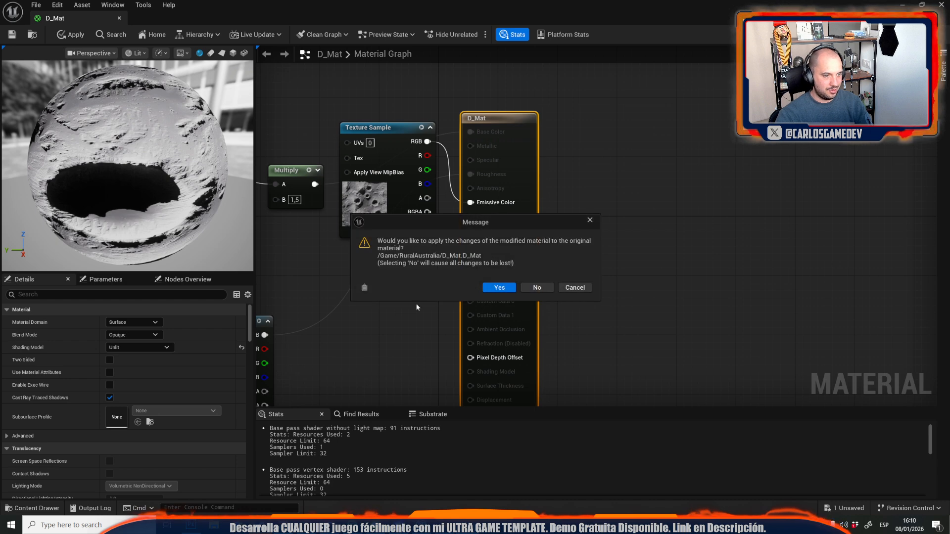
click(574, 288)
click(376, 159)
scroll(182, 367, down, 10)
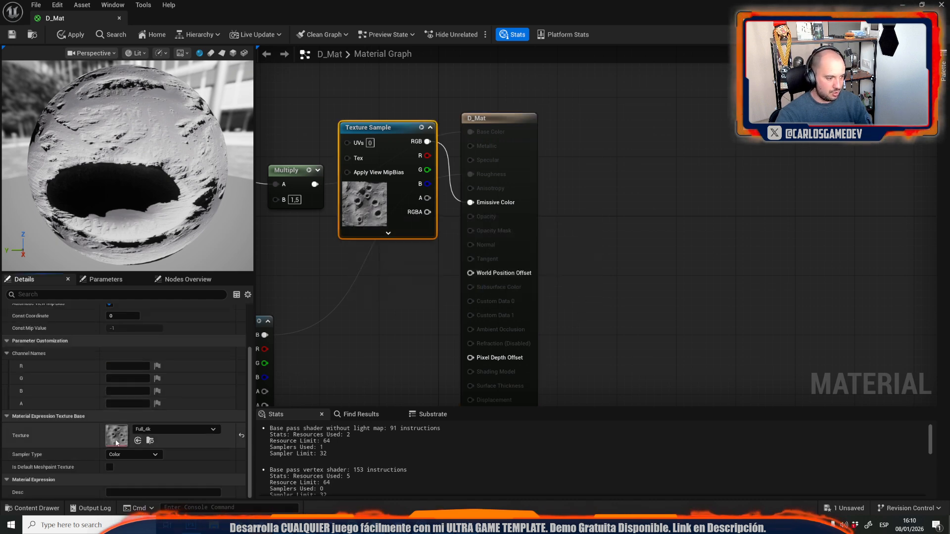
double_click(123, 442)
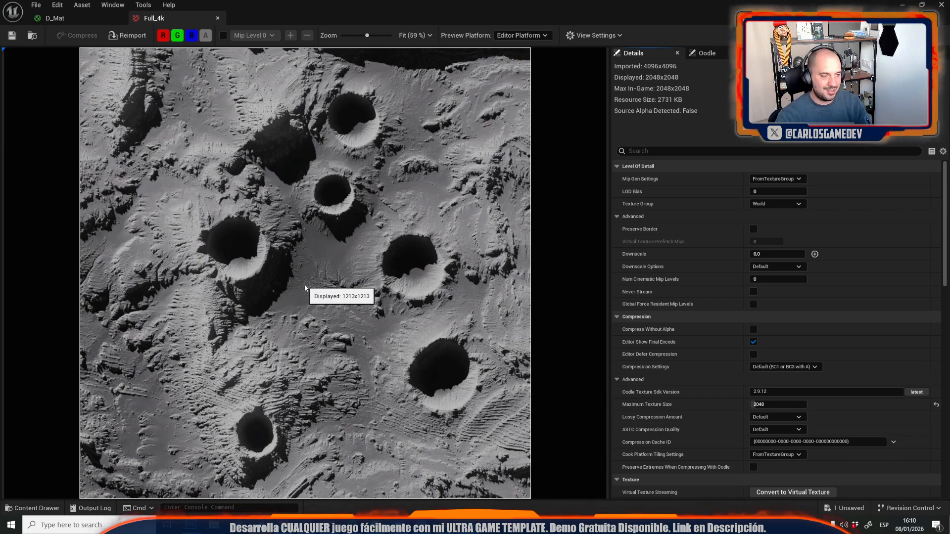
Close the D_Mat material without applying its changes and close the floating Details window in the level.
click(70, 16)
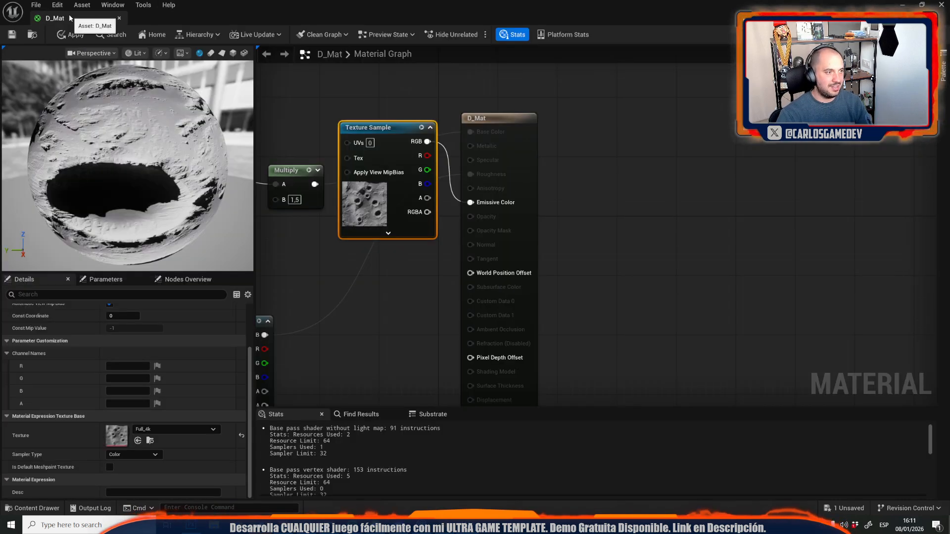
middle_click(70, 16)
click(547, 288)
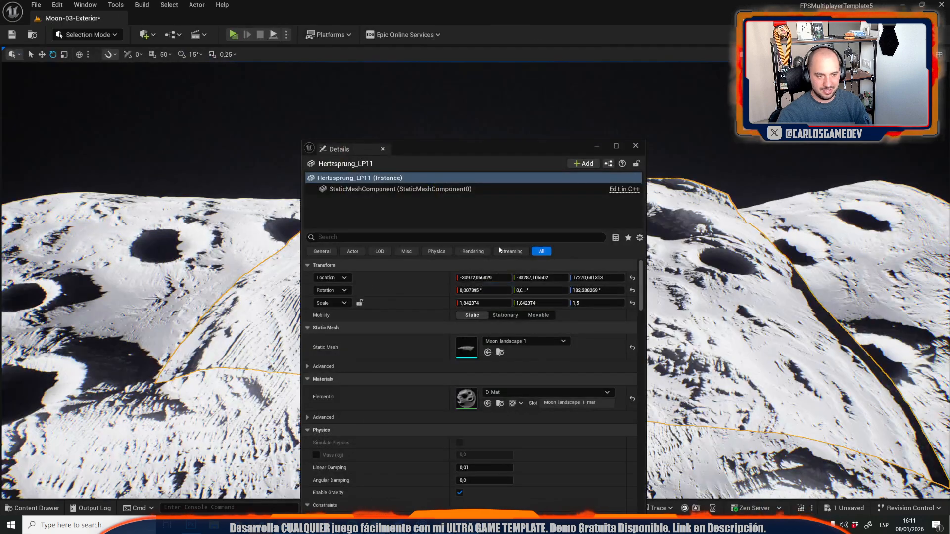
click(638, 147)
Delete the selected tilted background terrain mesh beyond the terrain bordering the playable landscape.
right_drag(536, 237, 584, 262)
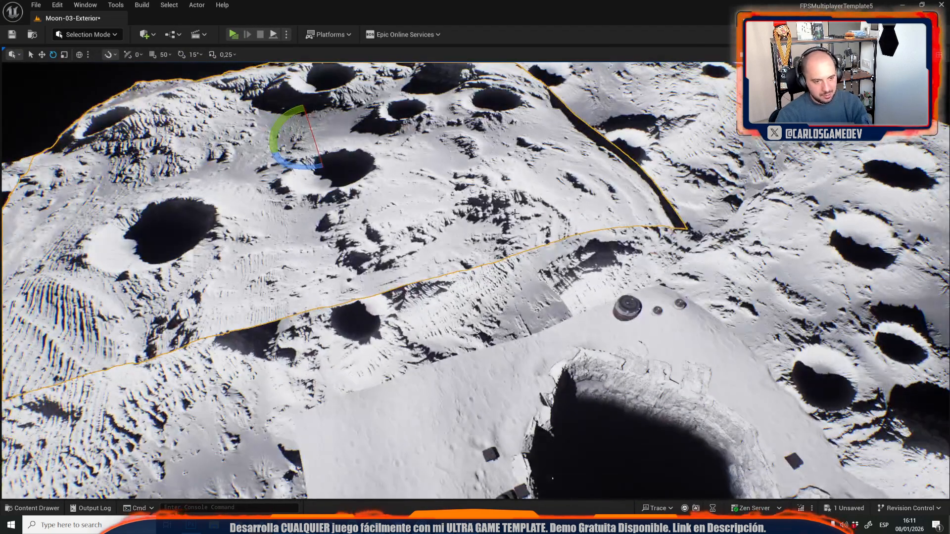
key(Delete)
right_drag(536, 236, 391, 292)
key(s)
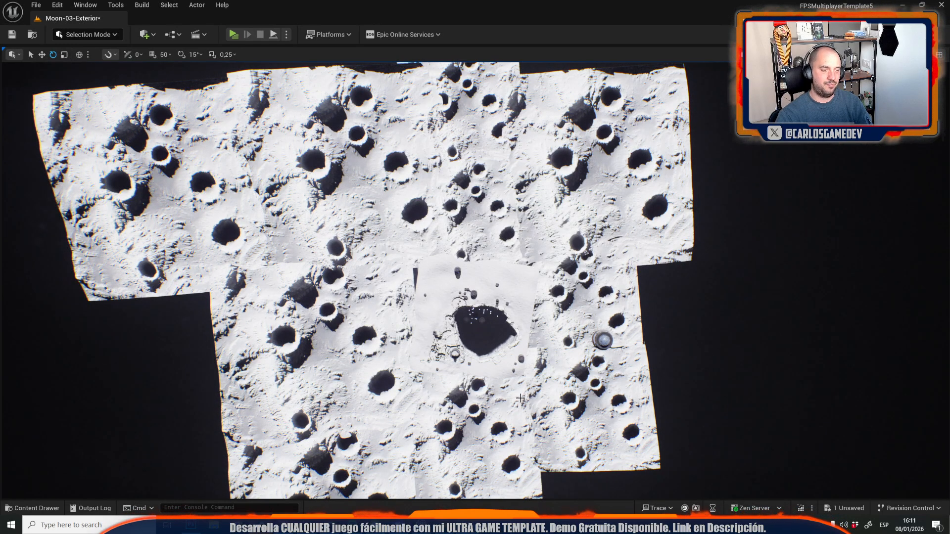
Try rotating the large cratered terrain tile bordering the playable landscape about its vertical axis, and undo the rotation.
click(569, 213)
click(401, 243)
key(r)
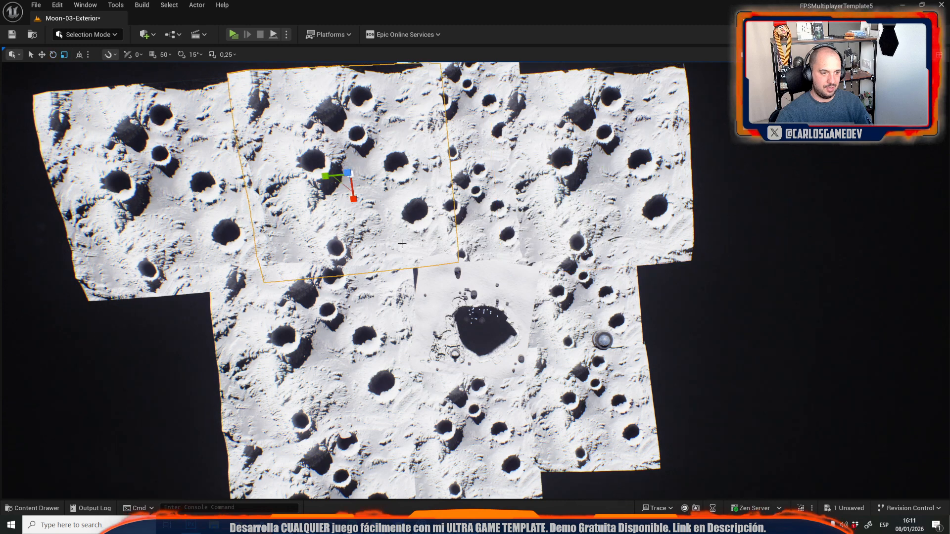
mouse_move(341, 200)
mouse_down()
mouse_move(366, 198)
mouse_move(345, 214)
mouse_up()
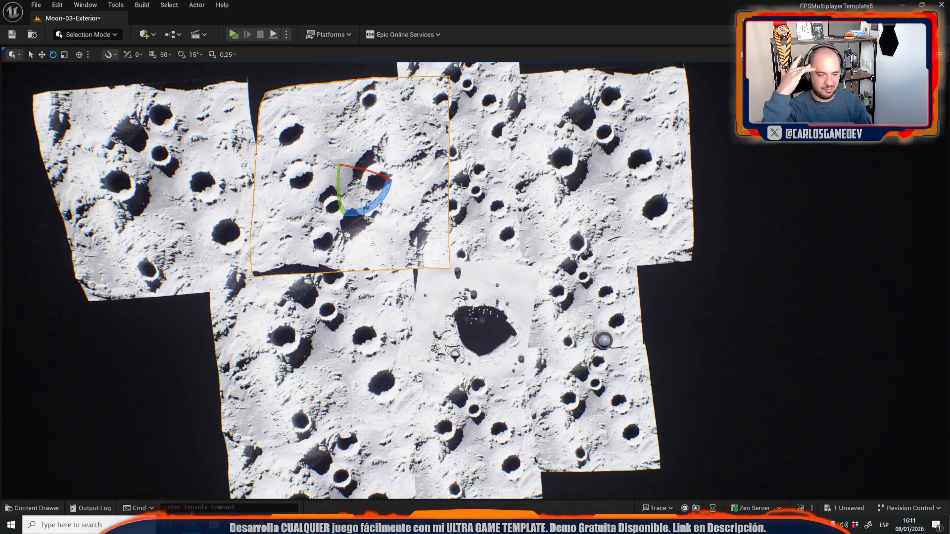
key(ctrl+z)
Examine the level up close, from the terrain tiles down to the crater cliffs, domes and distant mountains.
right_drag(461, 188, 559, 168)
key(w)
key(w)
key(w)
key(s)
key(w)
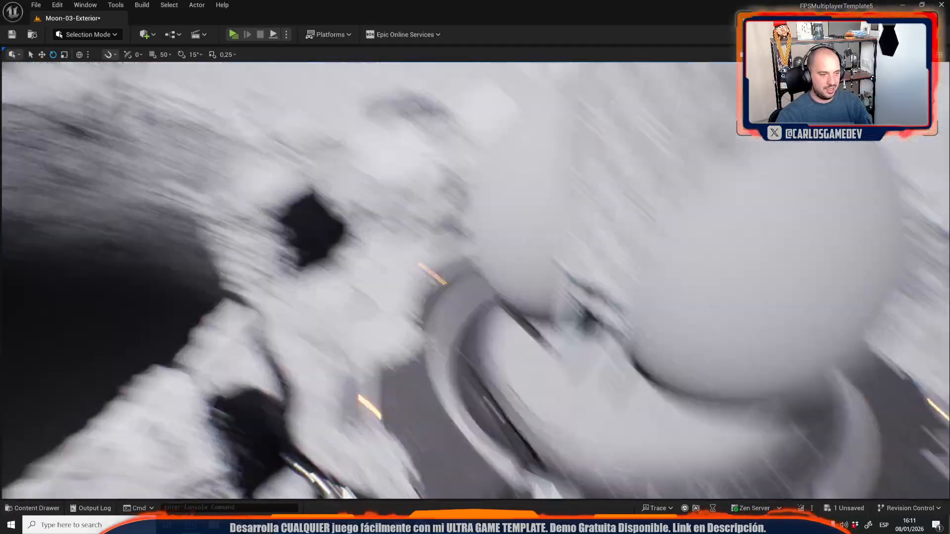
right_drag(560, 329, 519, 287)
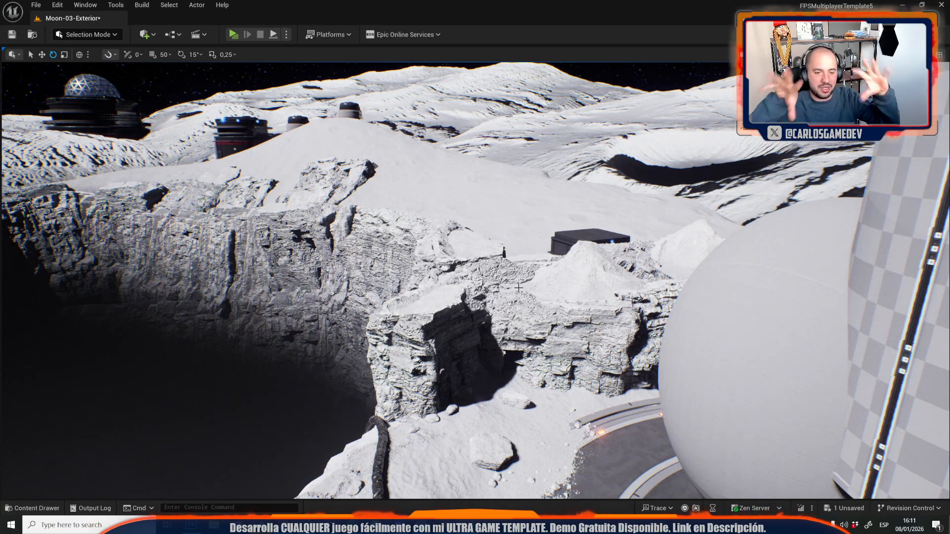
Set the number of players to 2 and start a play preview from the slope beside the crater.
mouse_move(420, 243)
right_down()
mouse_move(362, 262)
mouse_move(238, 257)
mouse_move(272, 227)
mouse_move(419, 244)
right_up()
key(w)
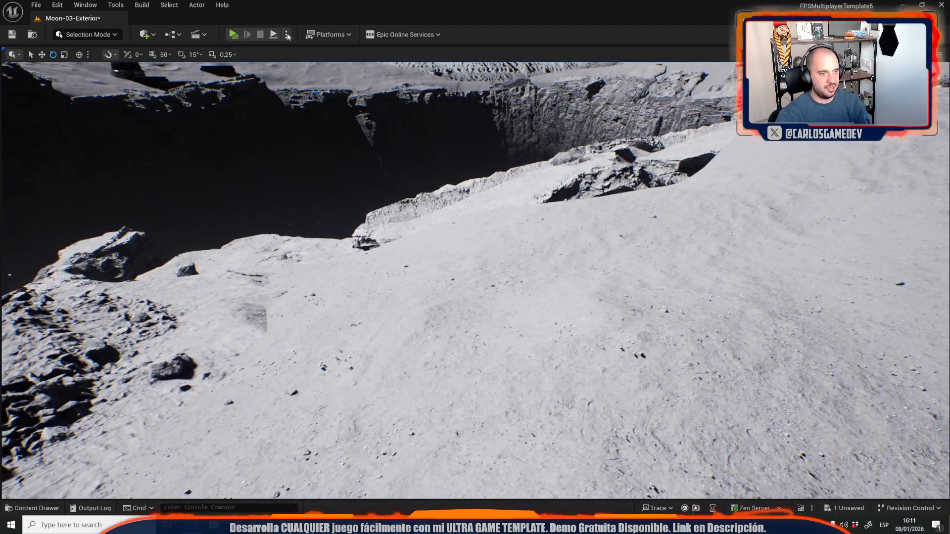
click(287, 34)
click(381, 243)
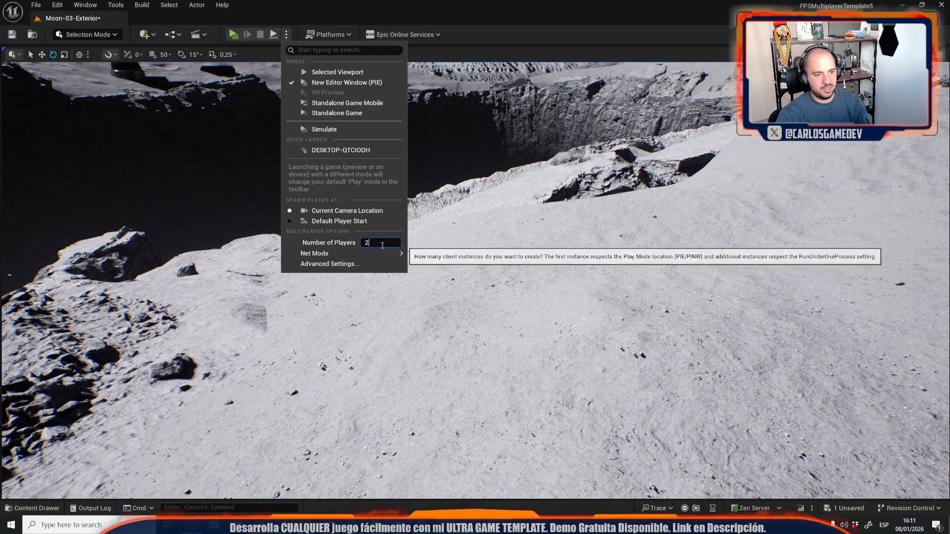
click(236, 36)
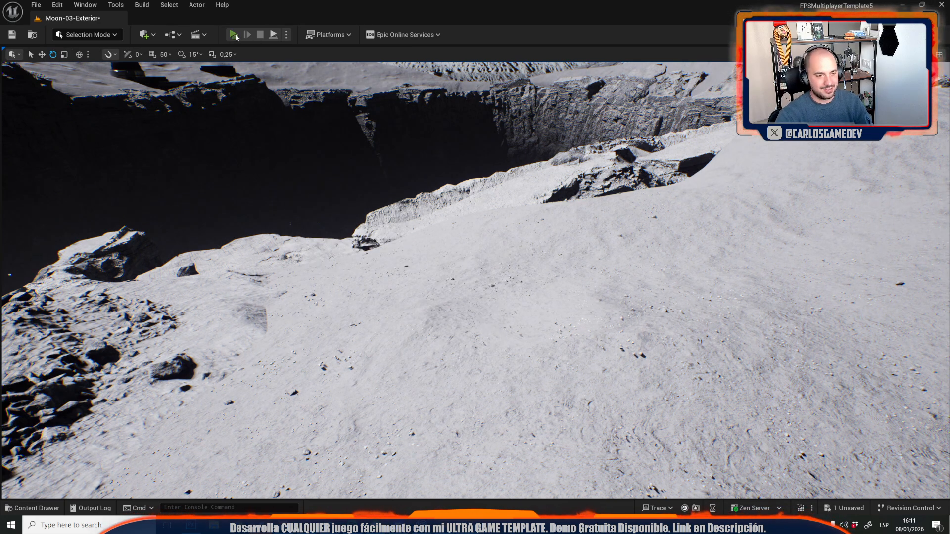
click(234, 35)
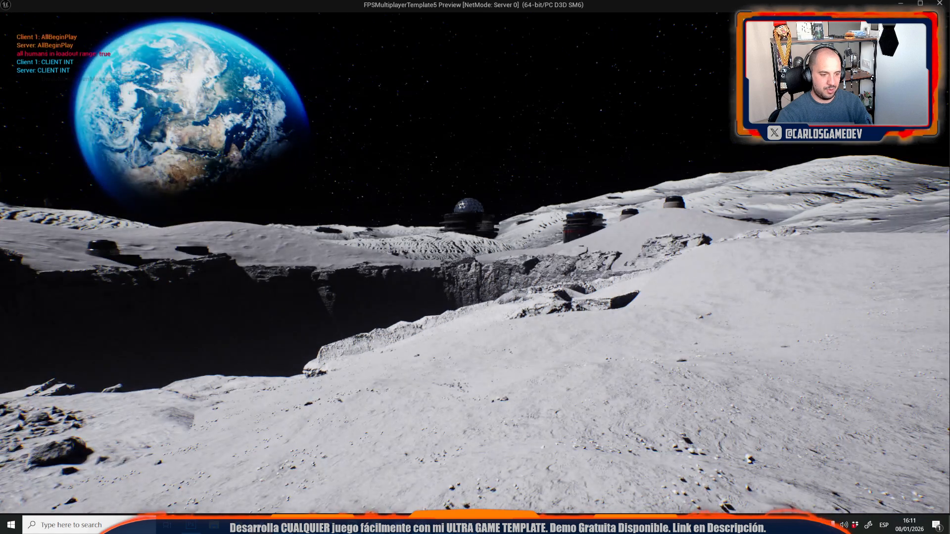
Switch to the Client 1 preview window, maximize it, and walk through the level to the other astronaut.
key(alt+Tab)
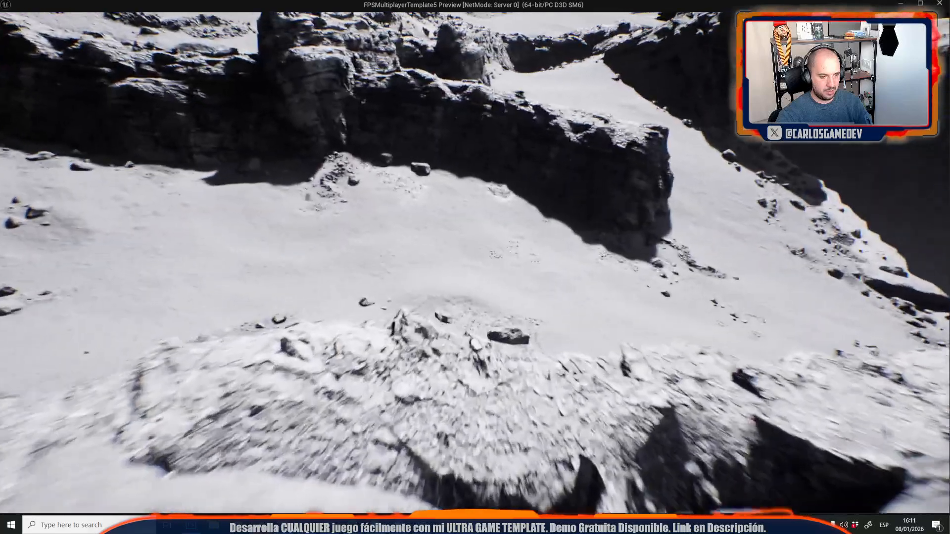
key(alt+Tab)
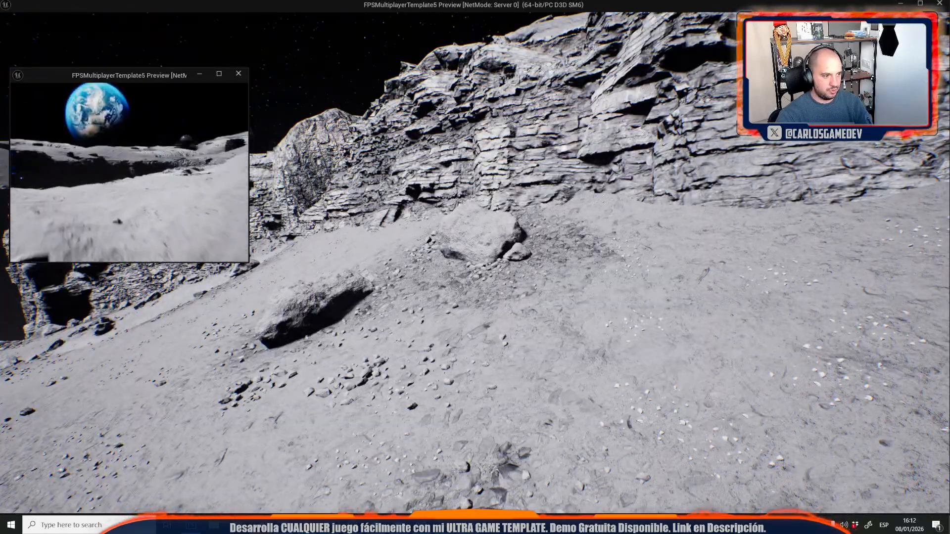
drag(33, 69, 258, 3)
key(w)
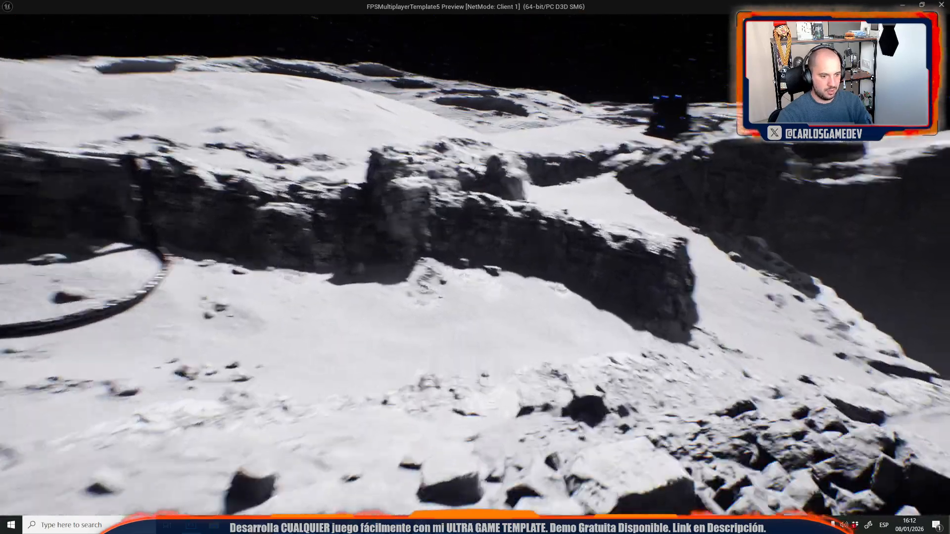
key(w)
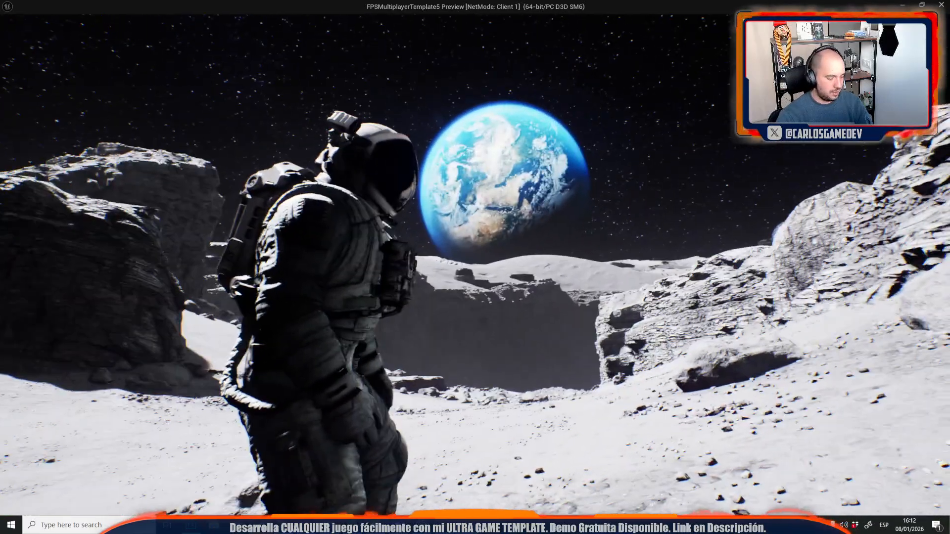
Test the client astronaut's gestures beside the other player by choosing the pointing-hand and raised-finger emotes from the gesture wheel.
key(b)
click(550, 158)
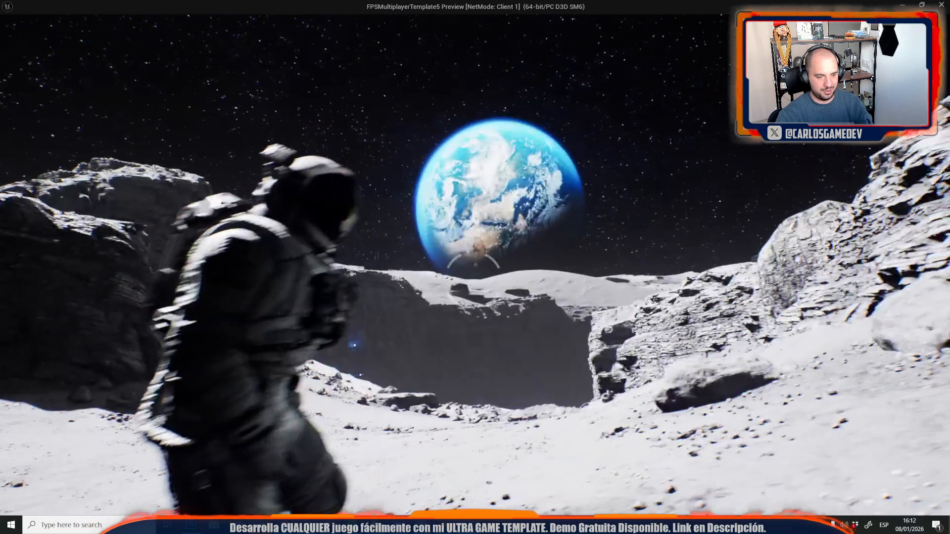
key(b)
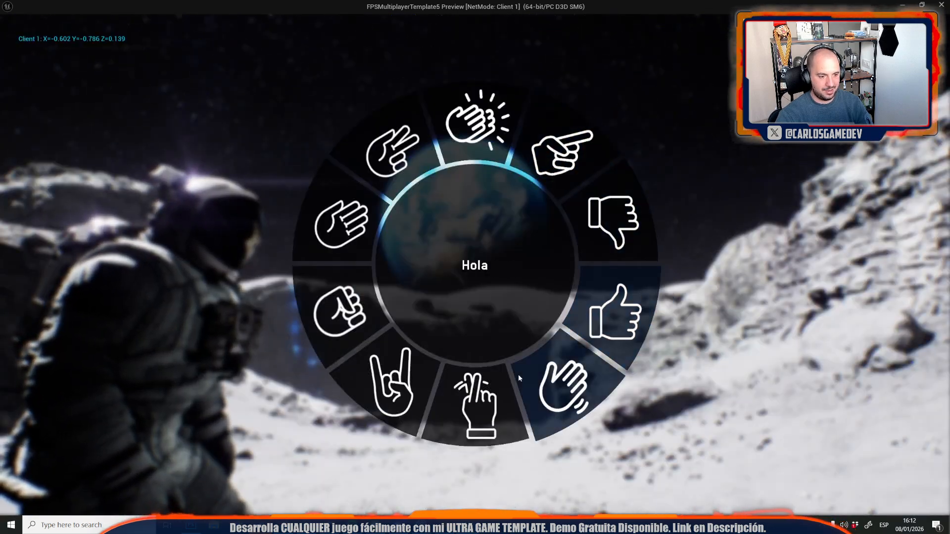
click(477, 396)
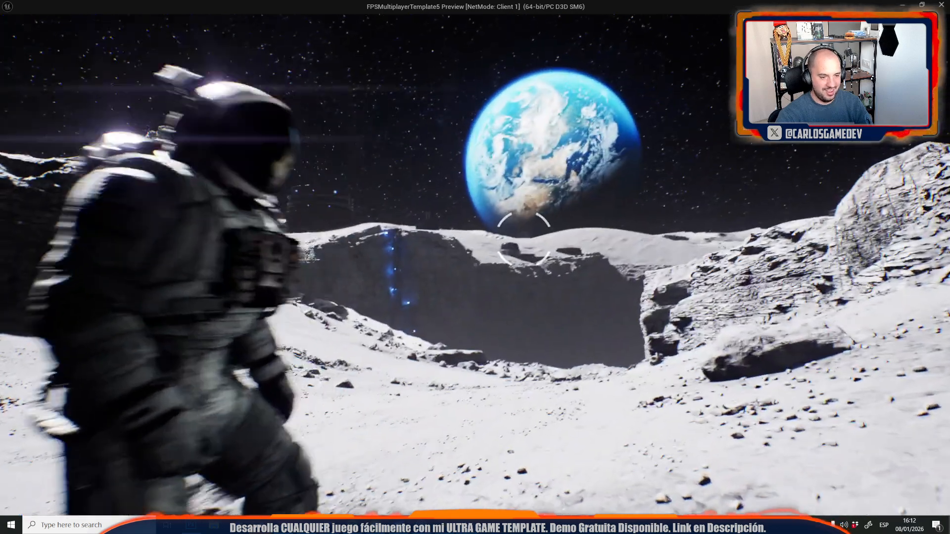
key(b)
click(481, 414)
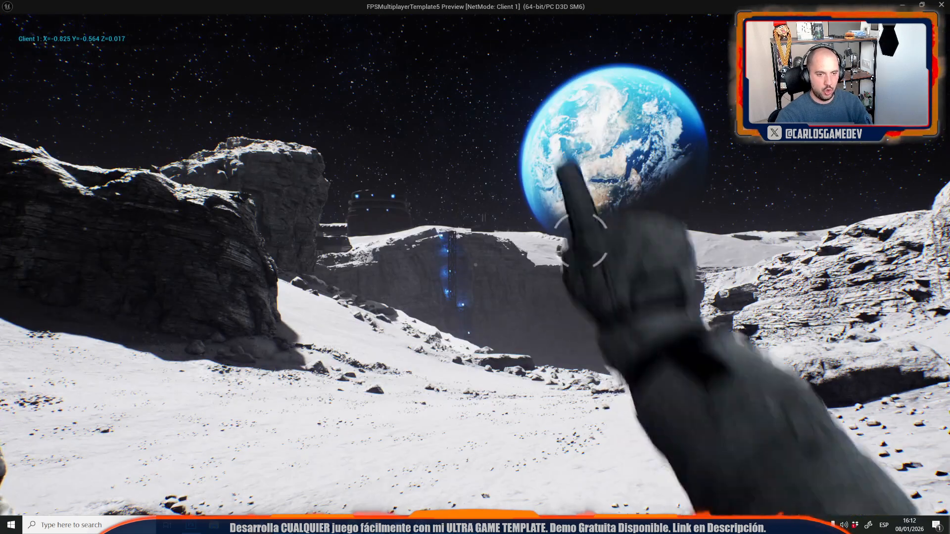